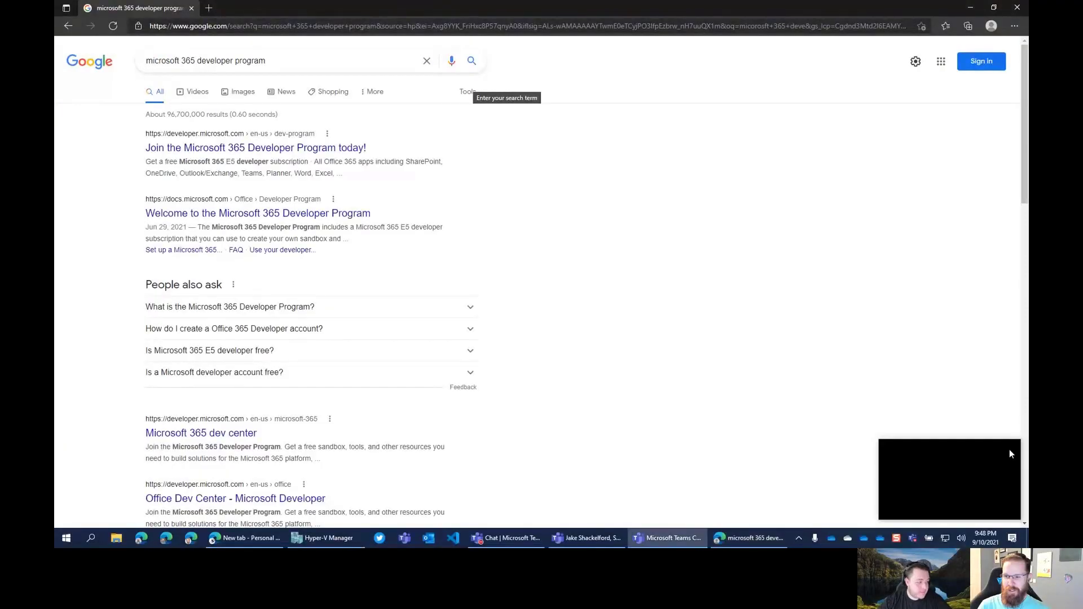
Open the Microsoft 365 Developer Program page from the search results, then bring the Teams meeting back up
left_click(266, 149)
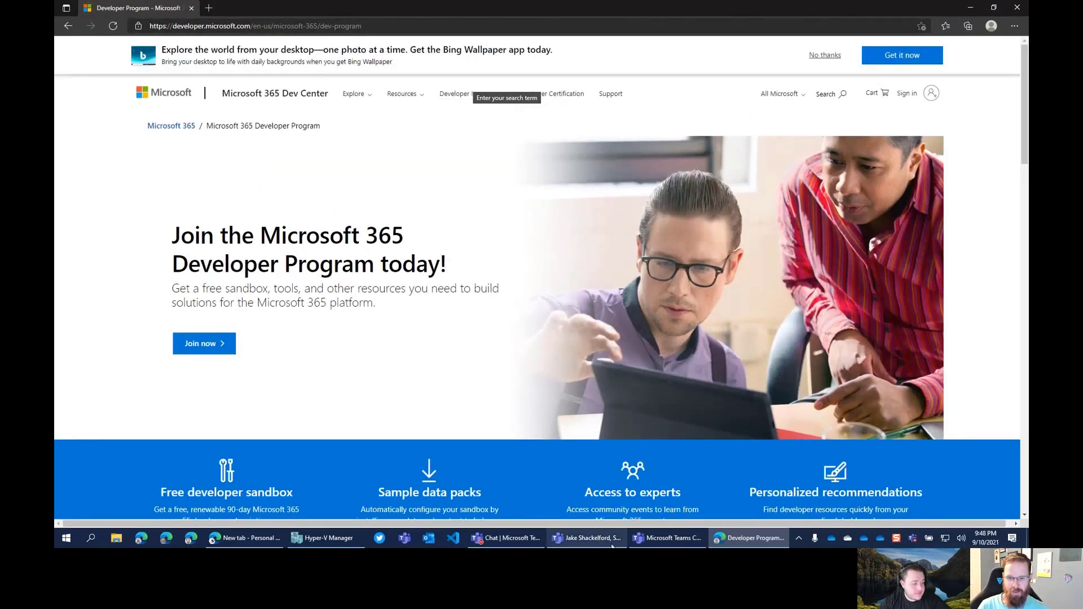
left_click(652, 541)
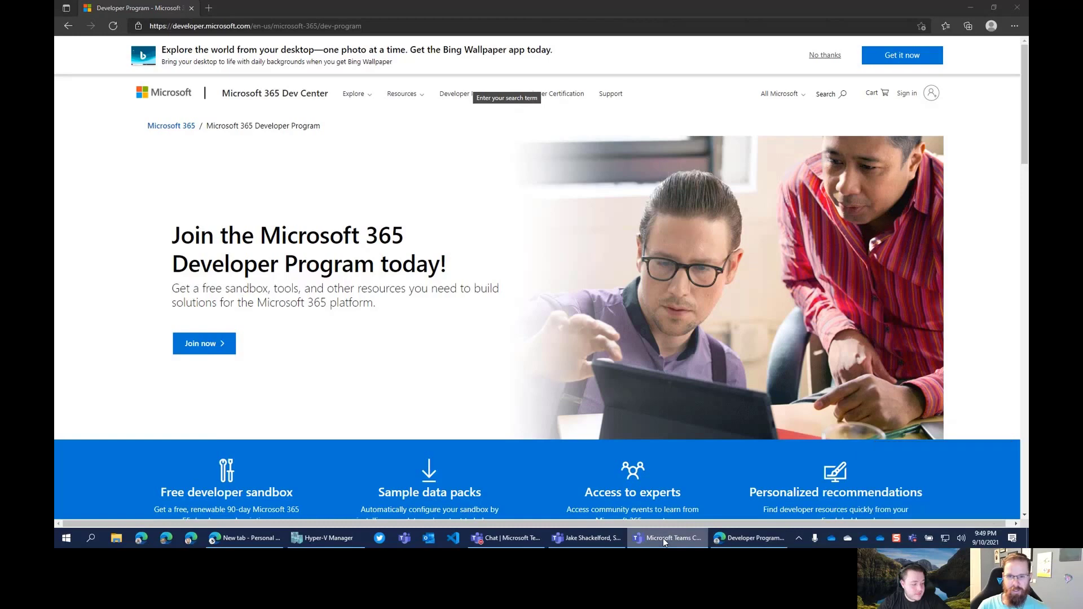
left_click(580, 538)
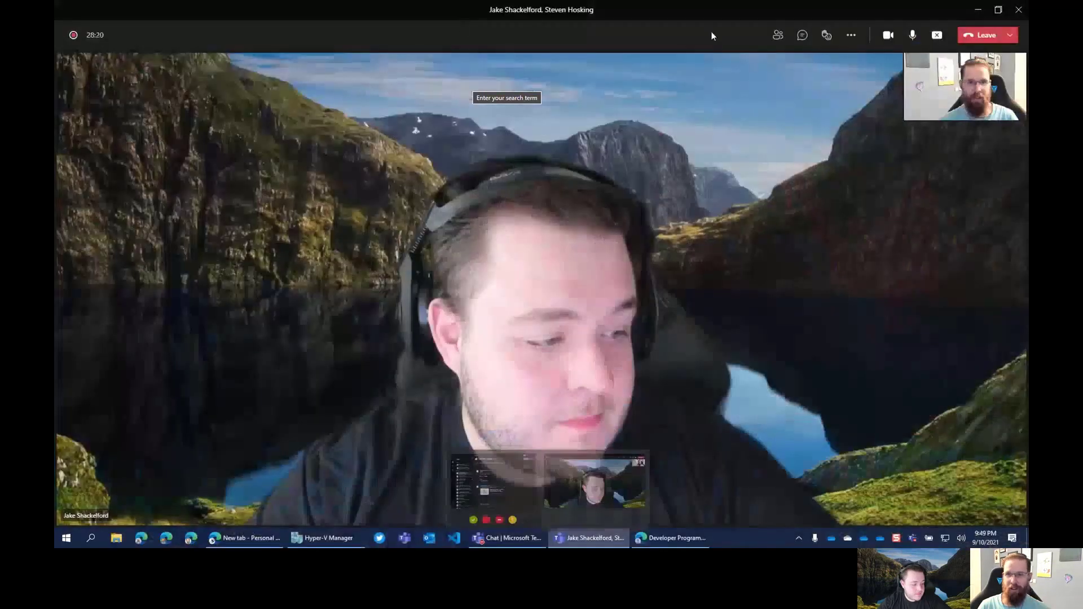
Glance at the meeting's More actions and chat panel, then minimize the meeting to return to the browser
left_click(852, 36)
left_click(851, 36)
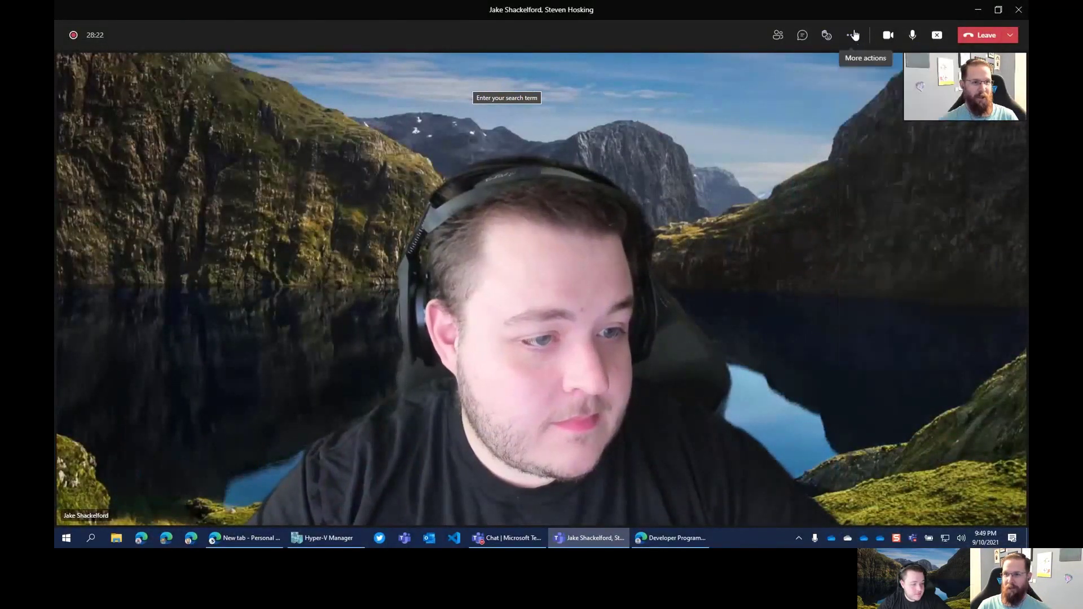
left_click(801, 35)
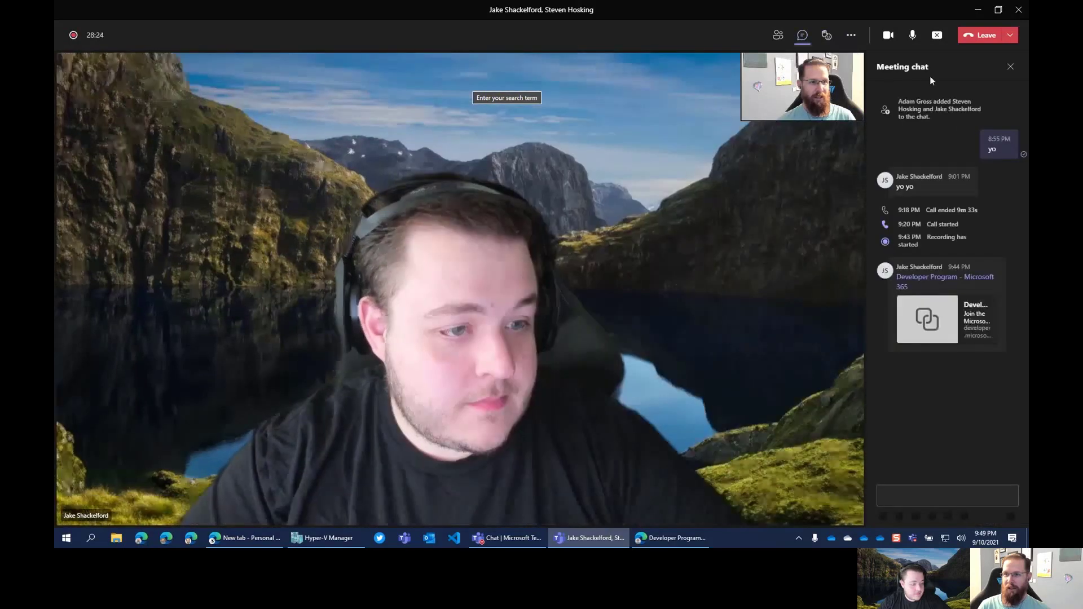
left_click(801, 36)
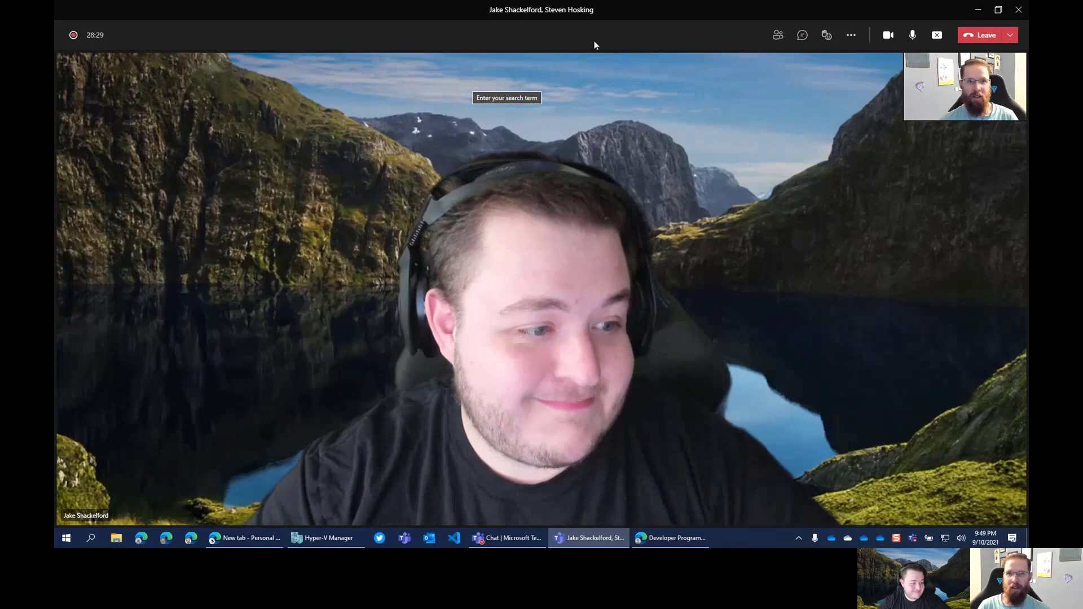
left_click(978, 9)
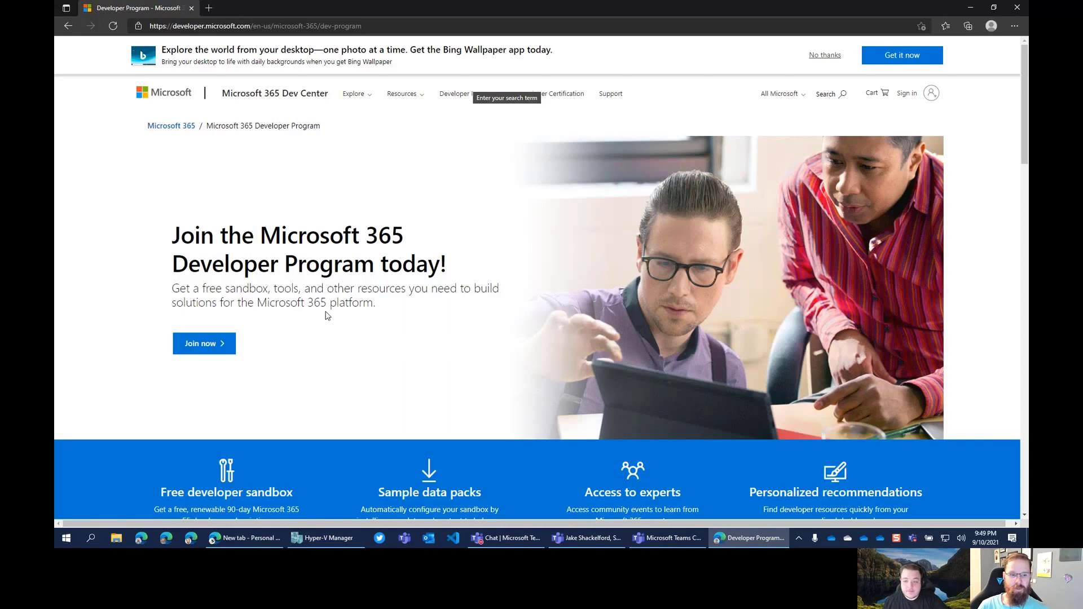
scroll(322, 326, "down", 1)
scroll(316, 335, "down", 1)
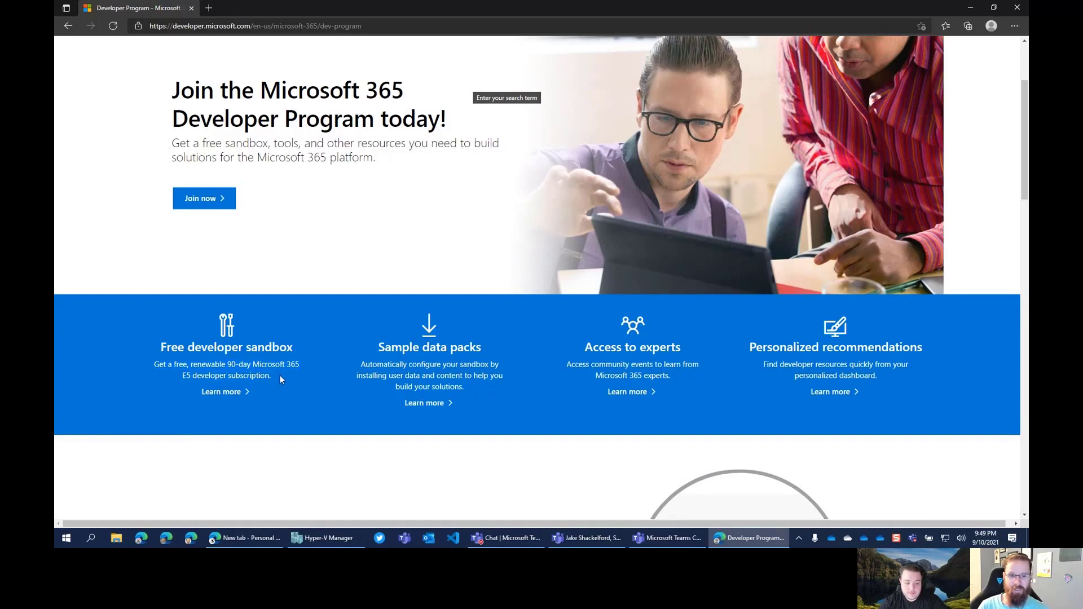
scroll(247, 341, "down", 1)
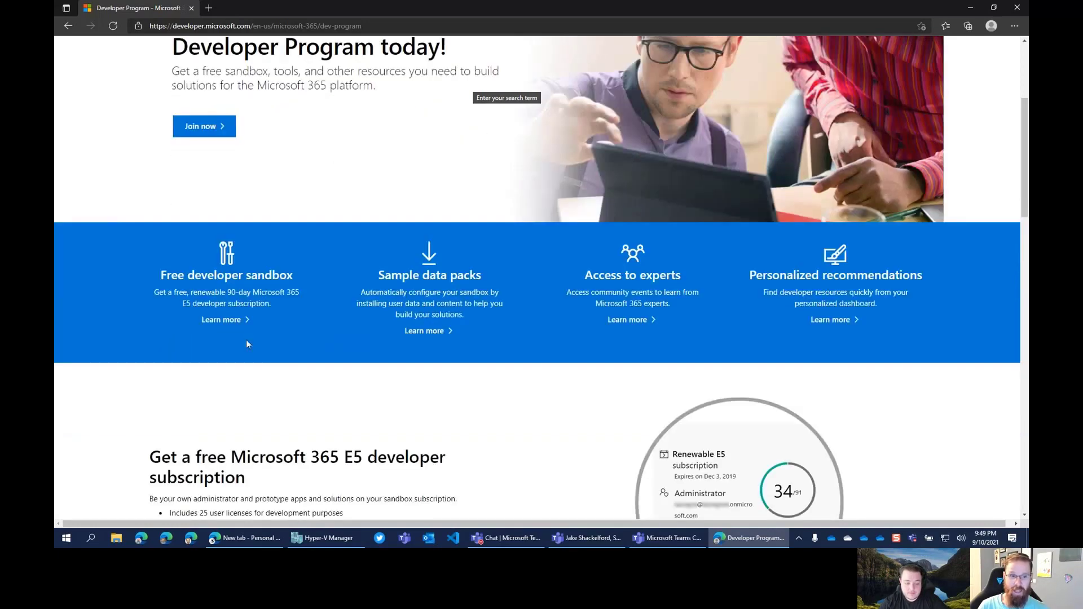
scroll(255, 325, "down", 4)
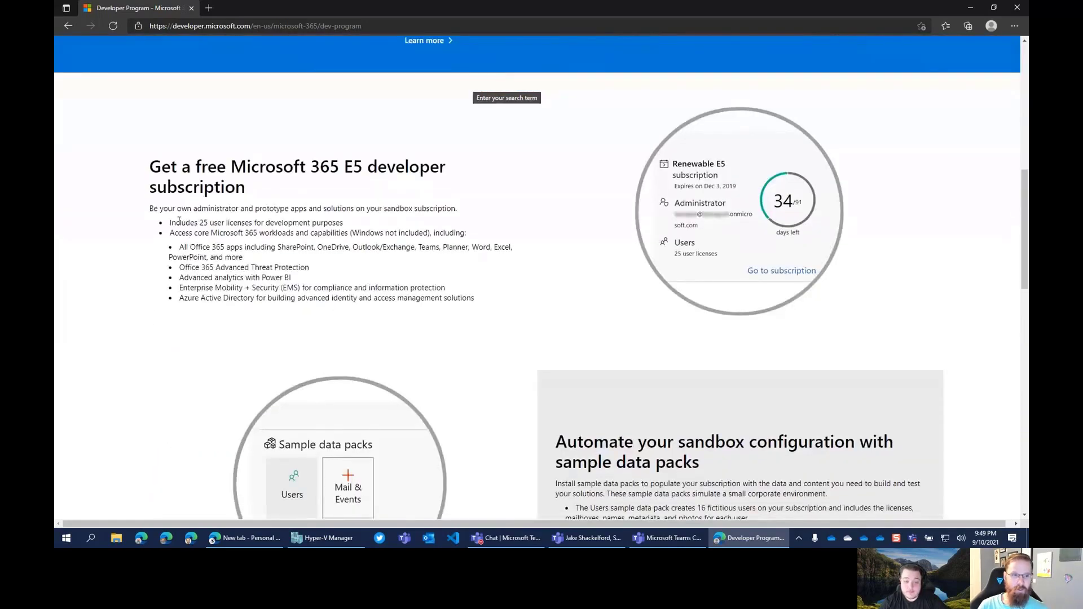
left_click_drag(173, 223, 356, 230)
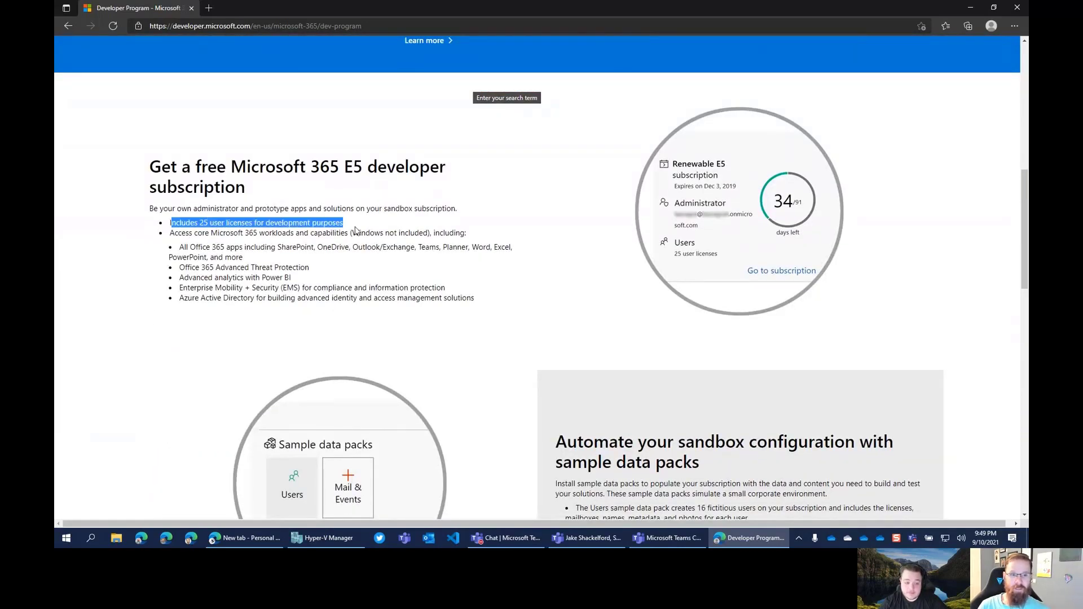
left_click(385, 228)
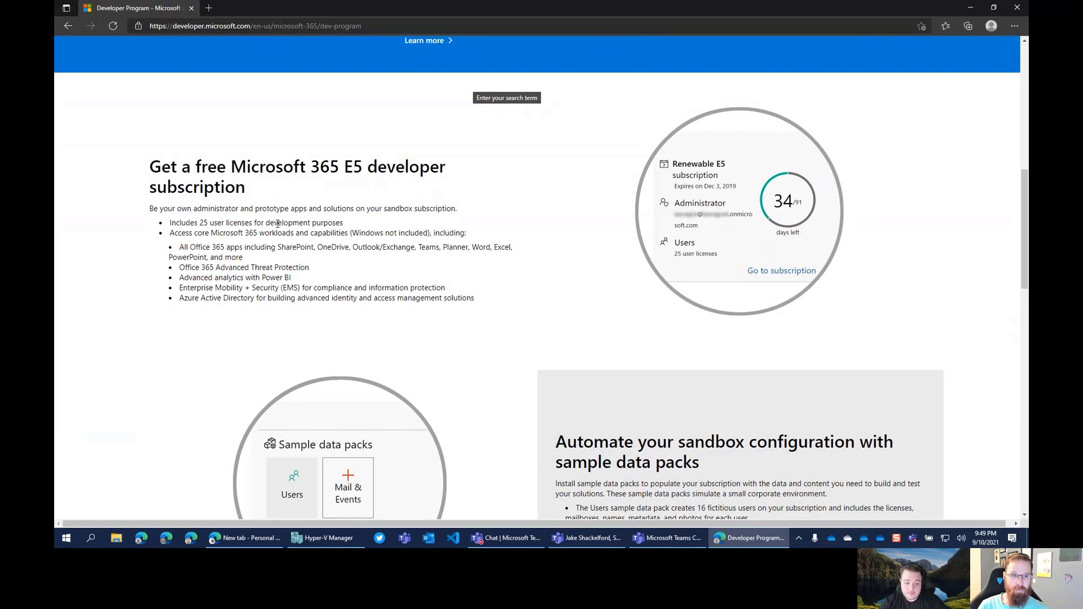
left_click_drag(170, 226, 345, 226)
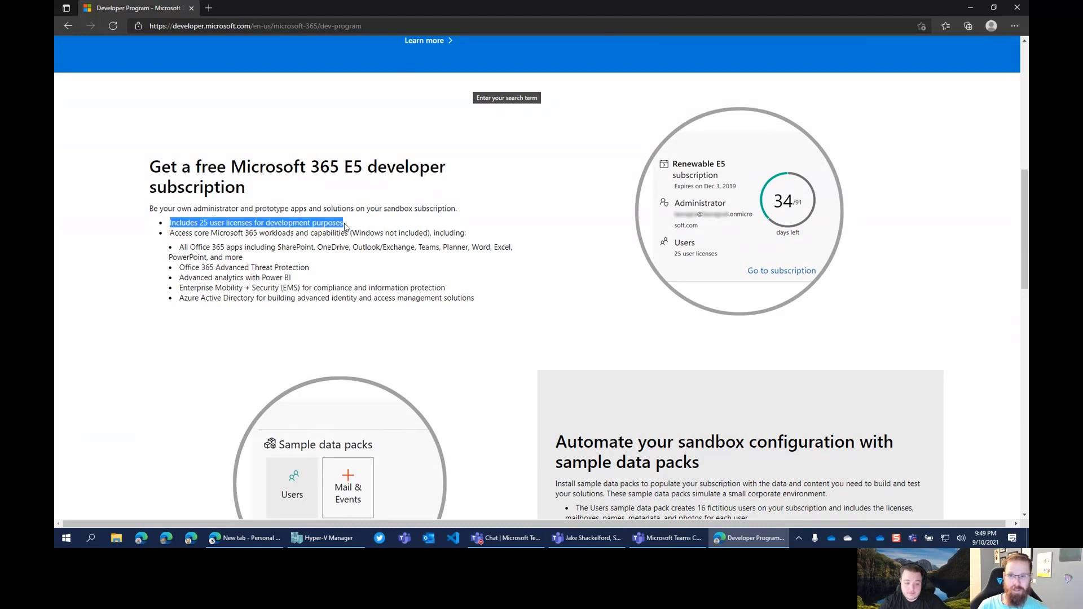
scroll(370, 200, "down", 1)
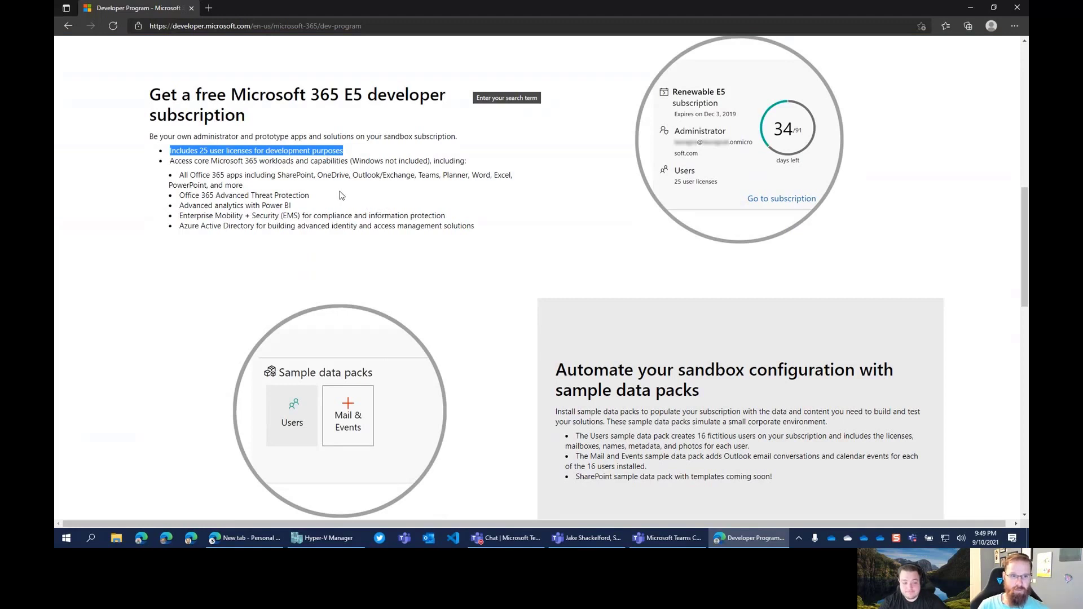
scroll(417, 233, "up", 1)
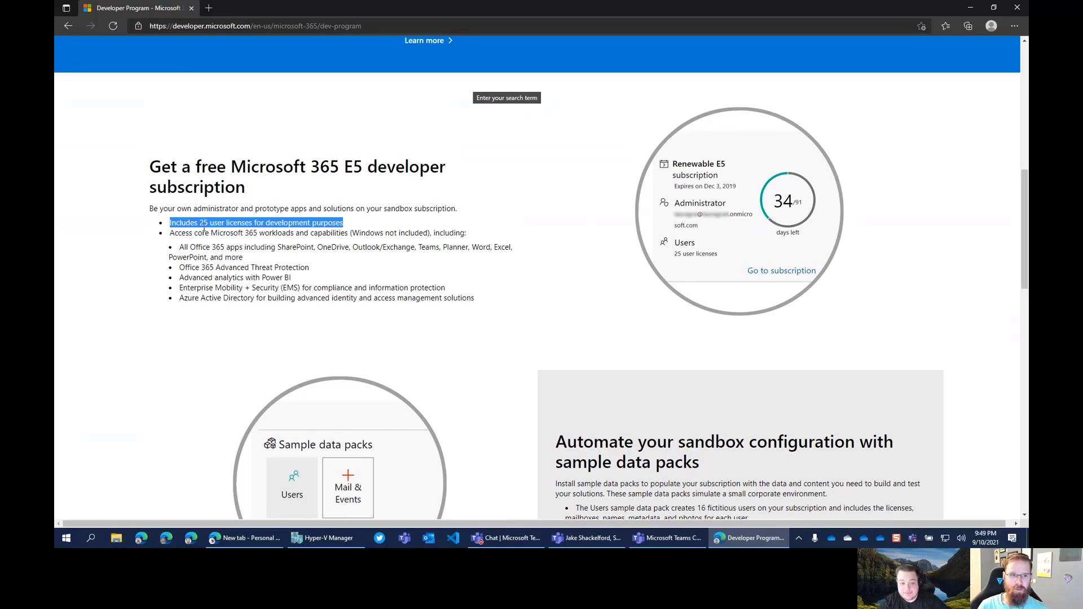
left_click_drag(481, 302, 150, 177)
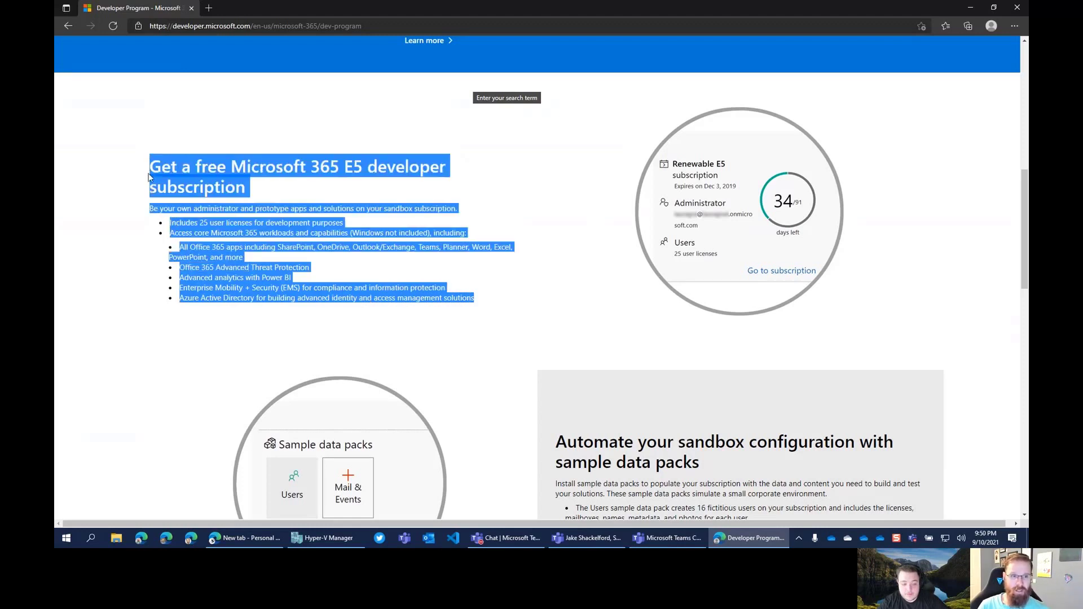
left_click(316, 193)
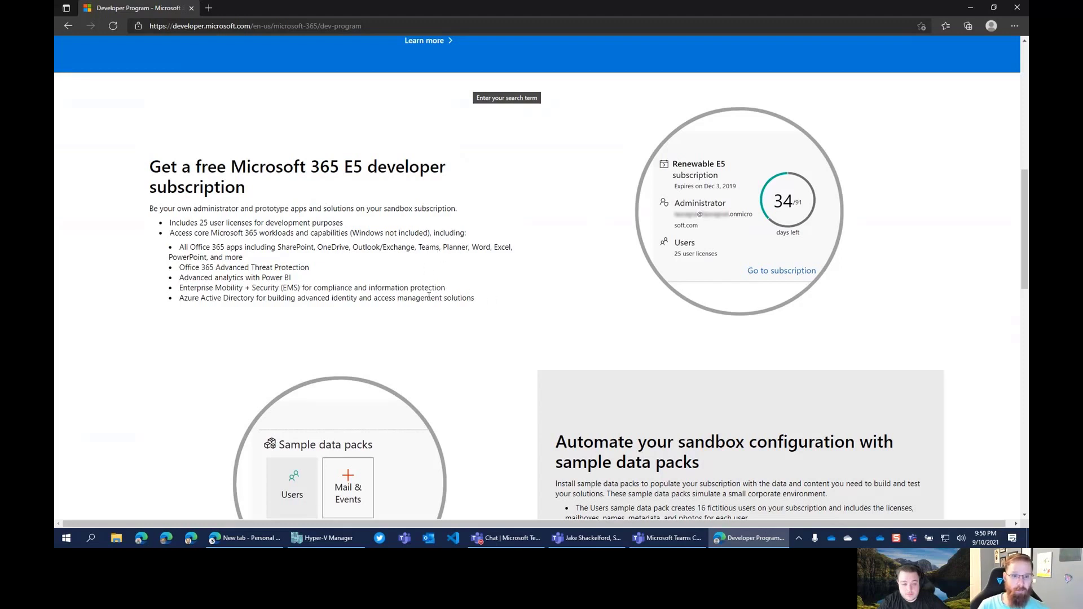
scroll(494, 311, "down", 1)
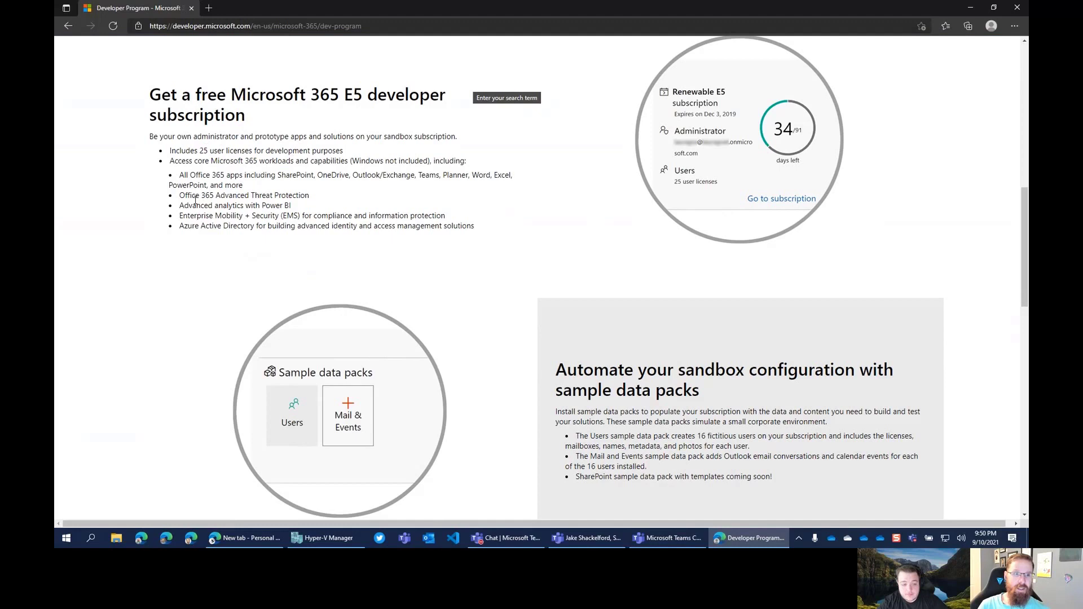
left_click_drag(182, 194, 331, 218)
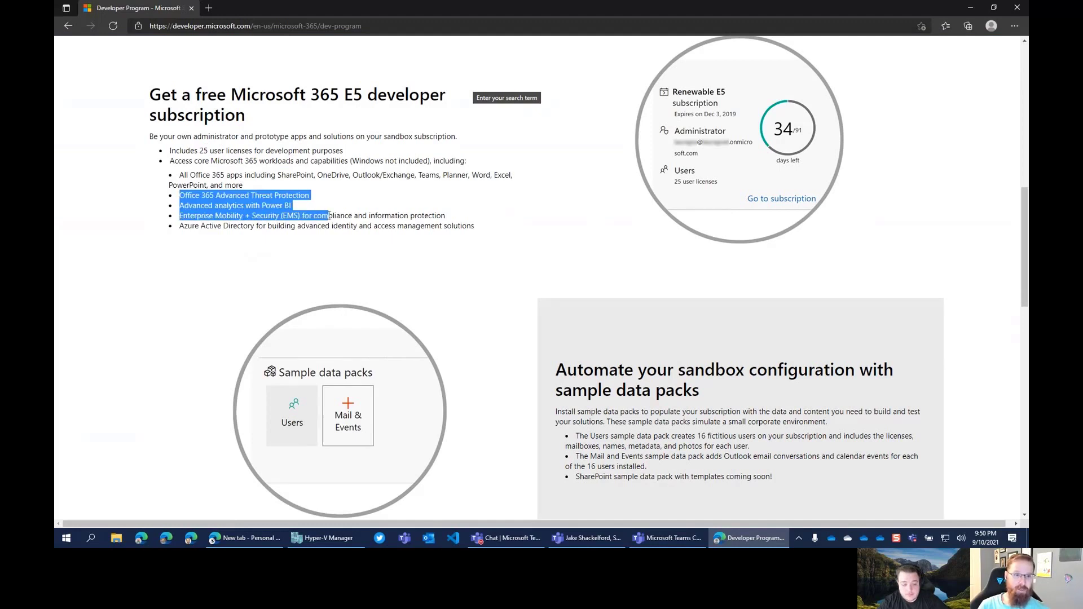
left_click(332, 219)
left_click_drag(190, 216, 220, 226)
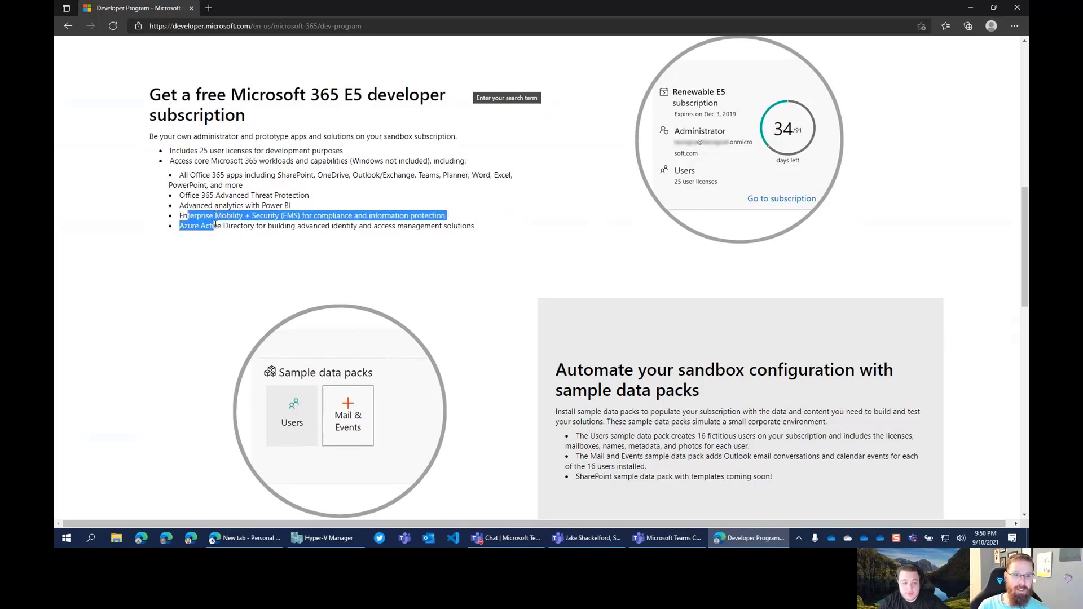
left_click(266, 229)
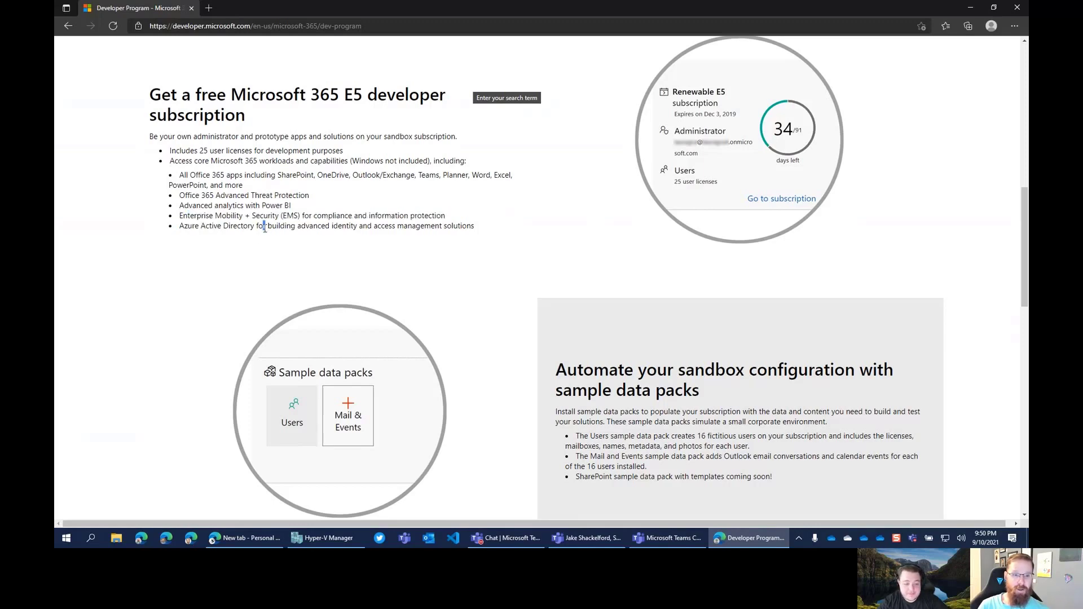
scroll(247, 249, "down", 6)
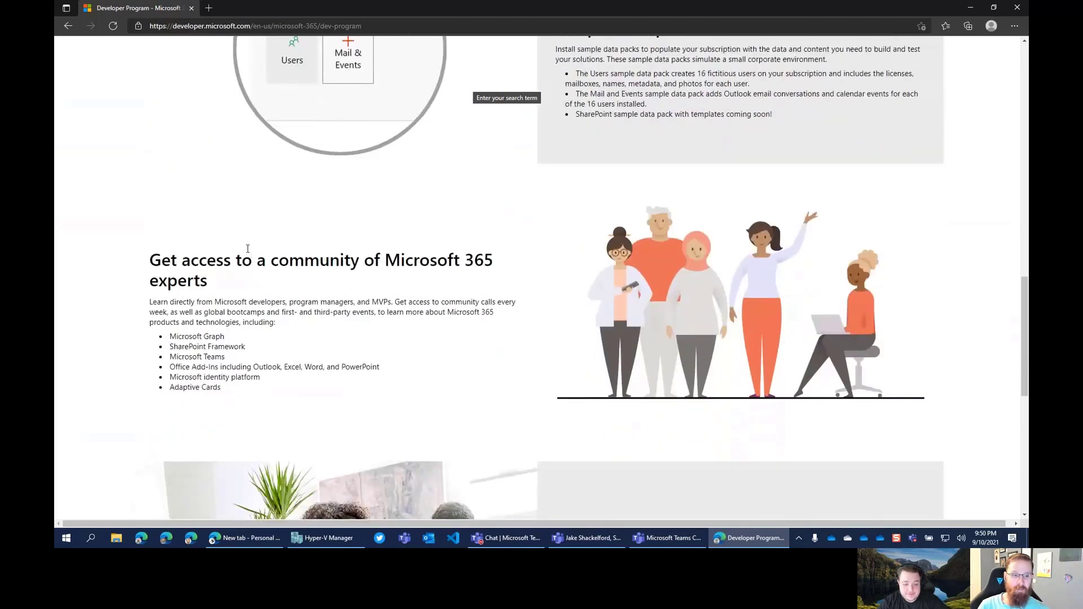
Scroll down the Dev Center page and jump back to the top with Home
scroll(247, 248, "down", 8)
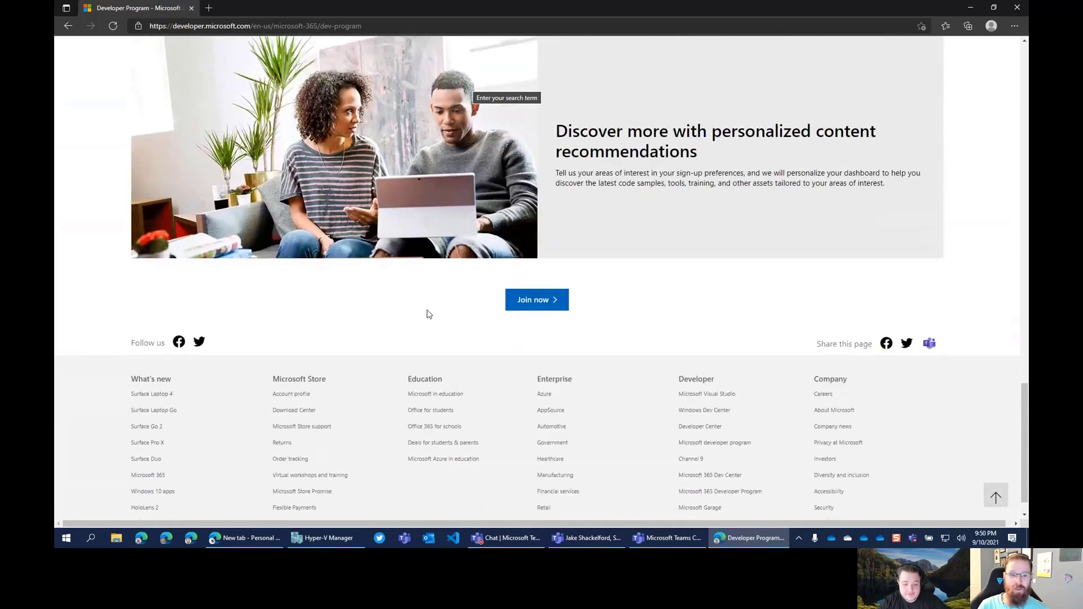
key("Home")
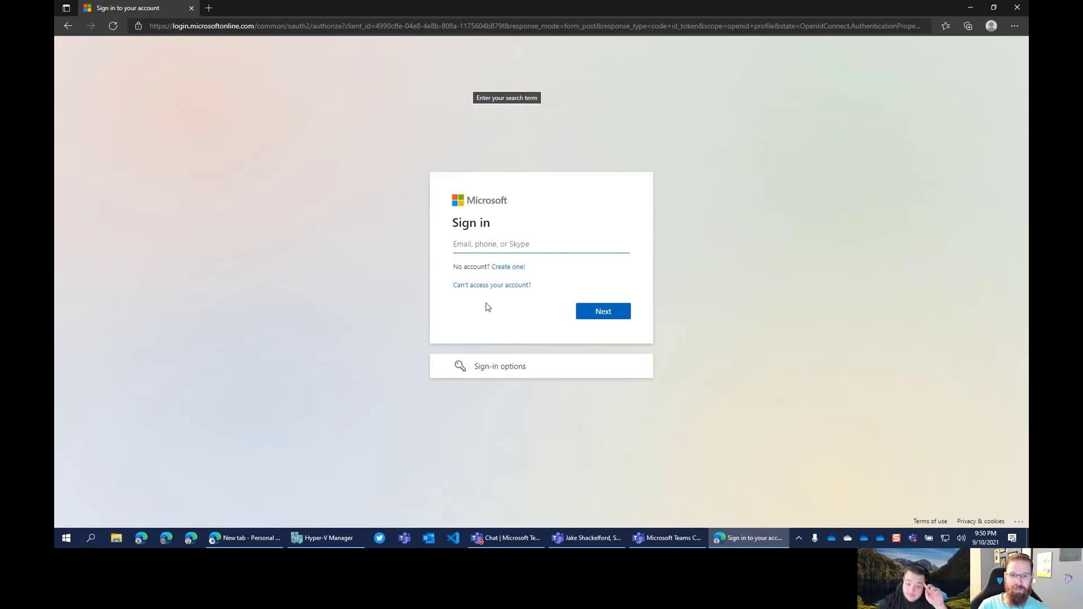
Start a new Microsoft account with a chosen username on the outlook.com domain
left_click(508, 268)
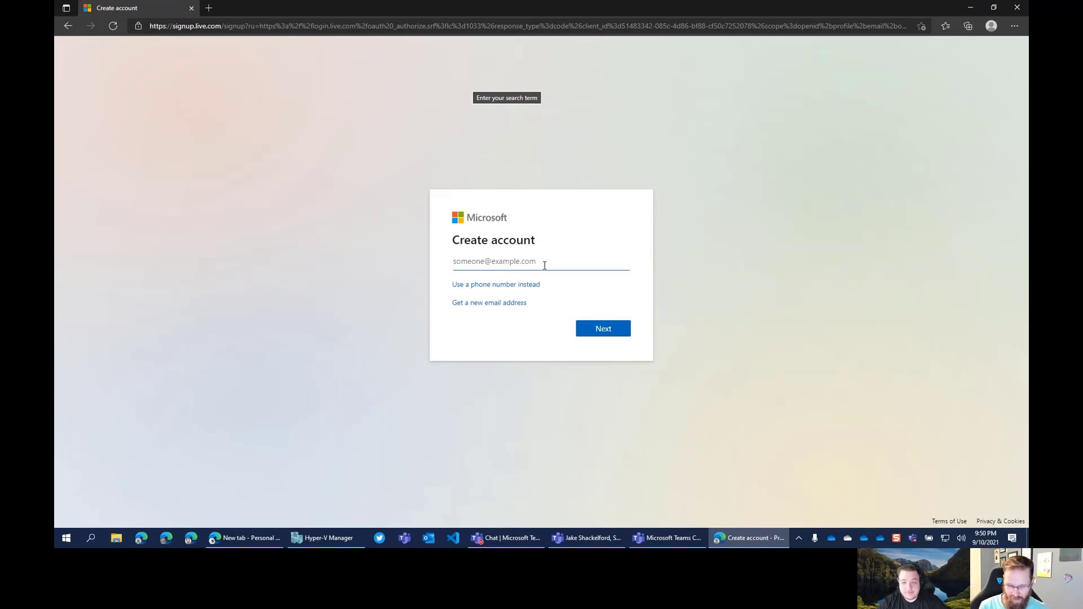
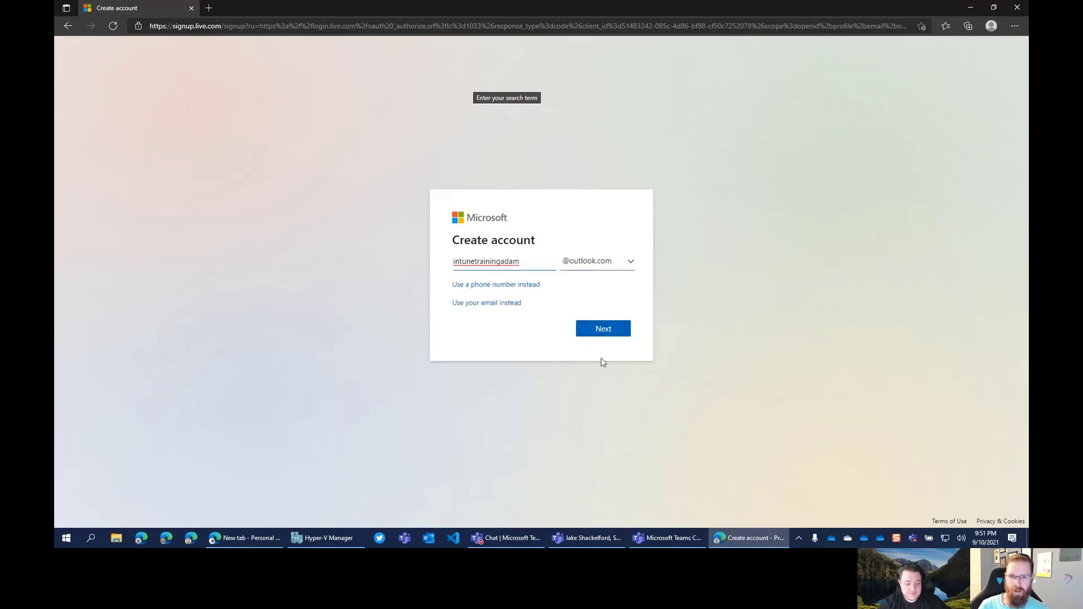
left_click(630, 262)
left_click(587, 282)
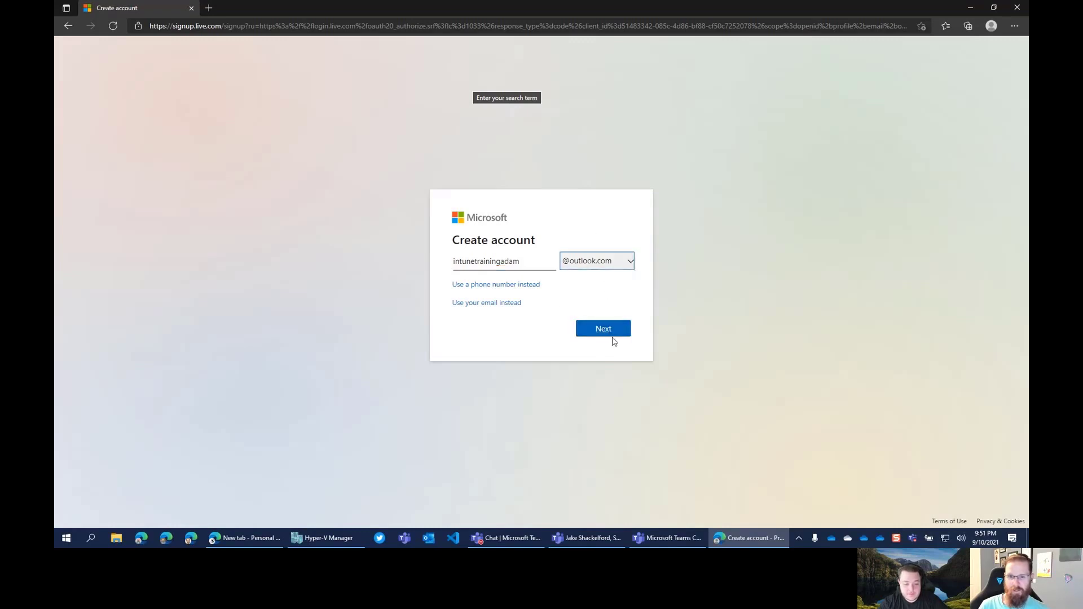
left_click_drag(519, 261, 430, 263)
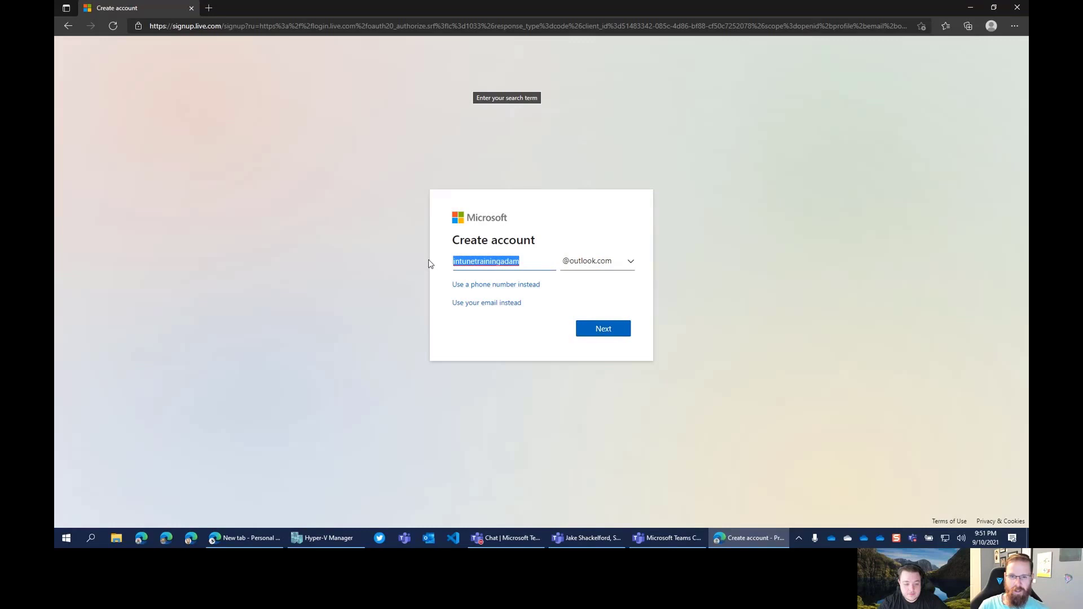
left_click(510, 263)
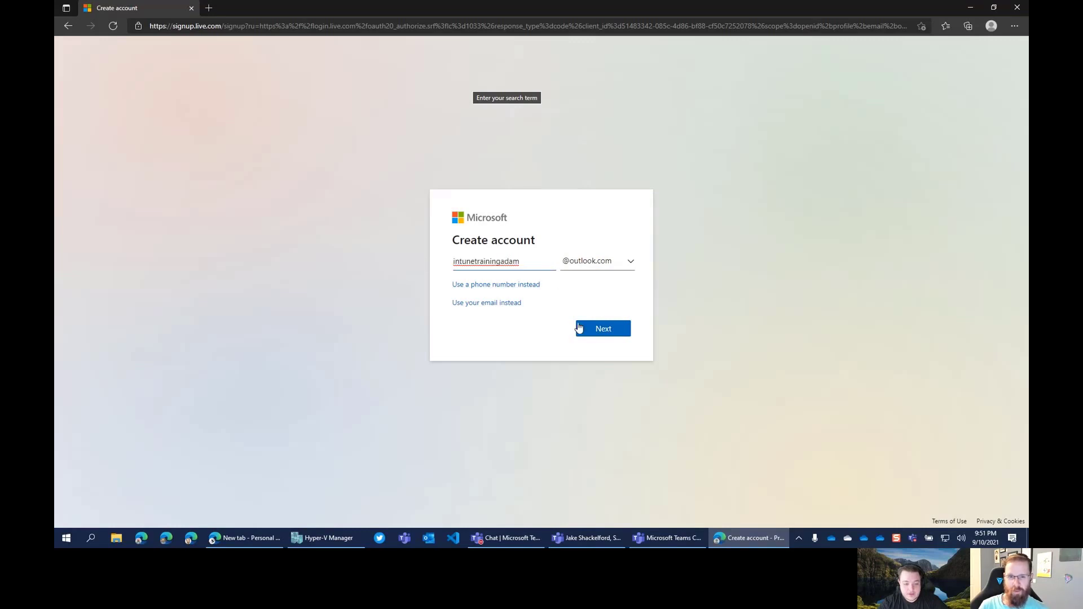
left_click(579, 328)
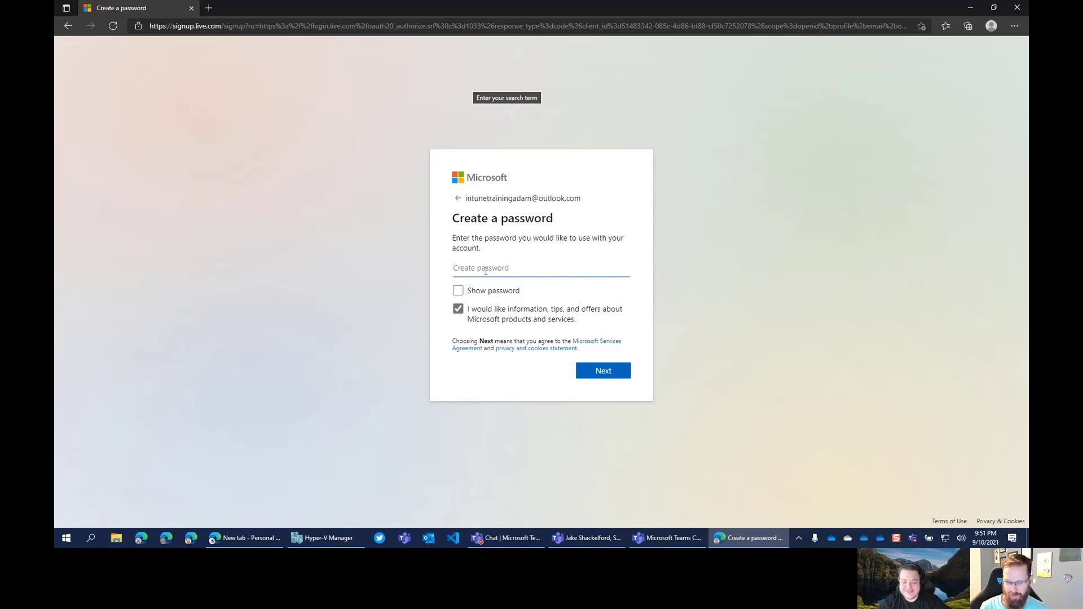
Enter the account password and opt out of Microsoft tips and offers
type("•••••••••")
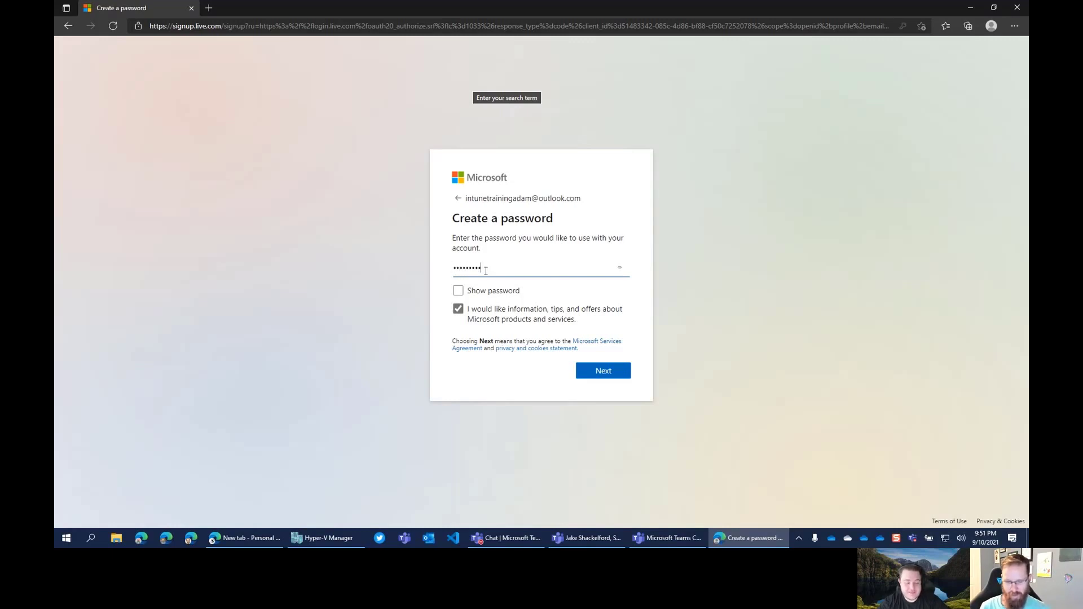
type("•")
left_click(458, 310)
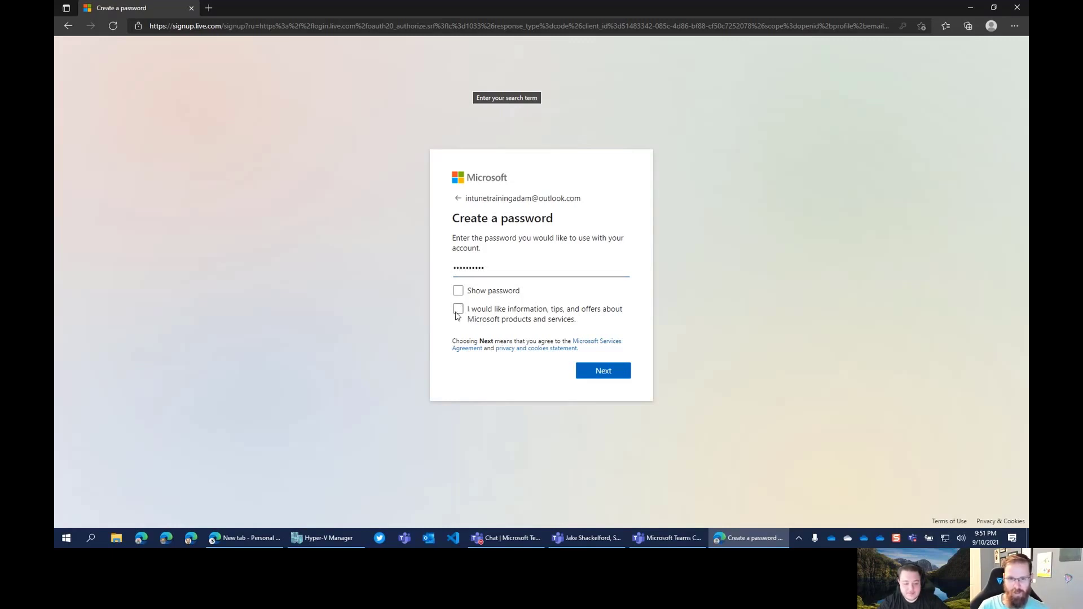
left_click(594, 374)
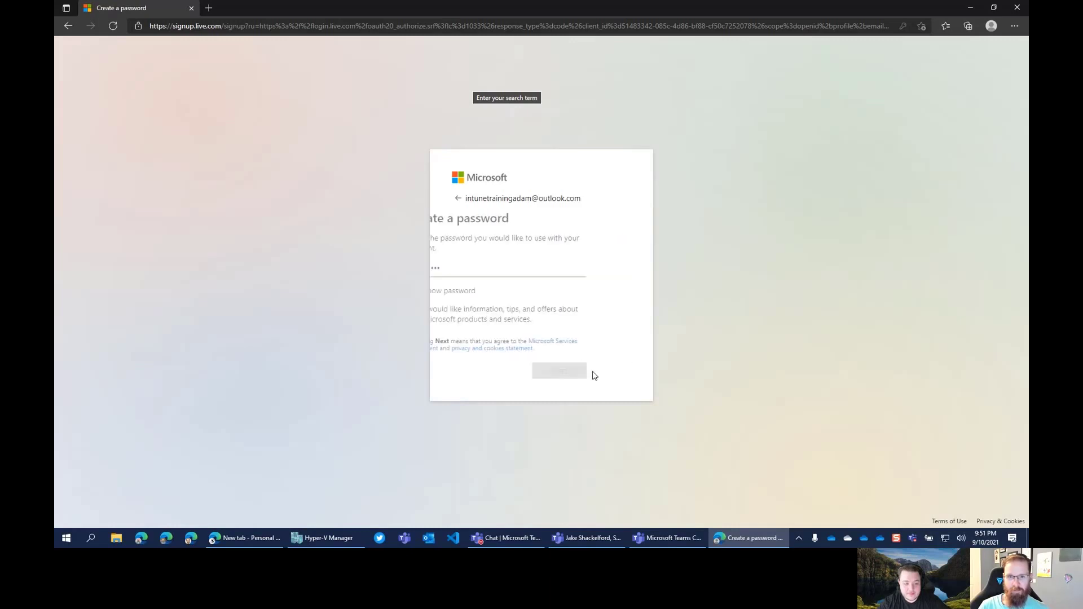
Set the birthdate to January 1, 1930, keeping United States as the country
left_click(487, 336)
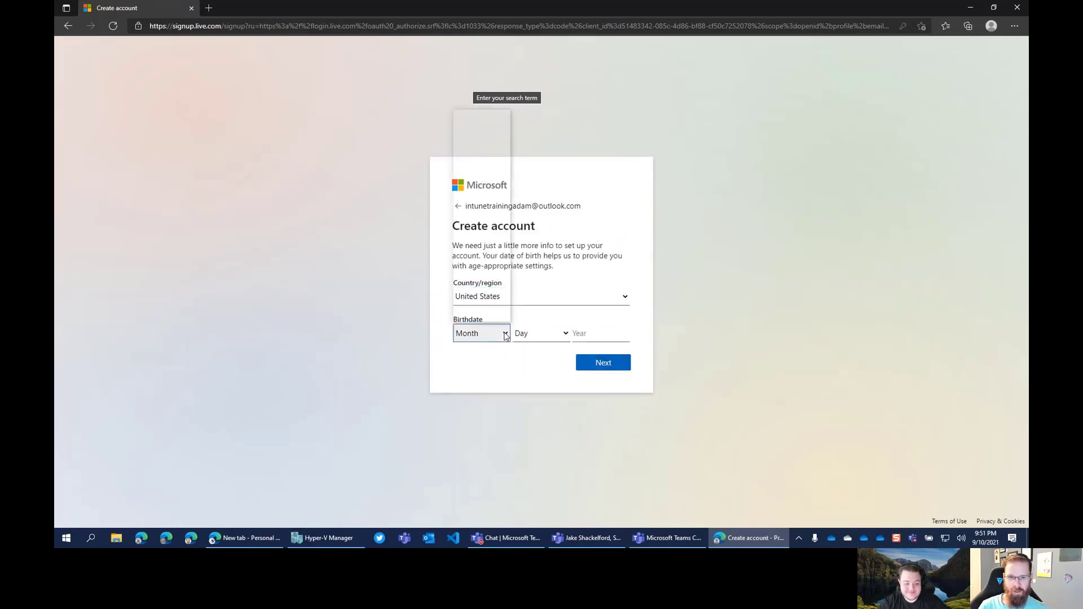
left_click(485, 134)
left_click(556, 337)
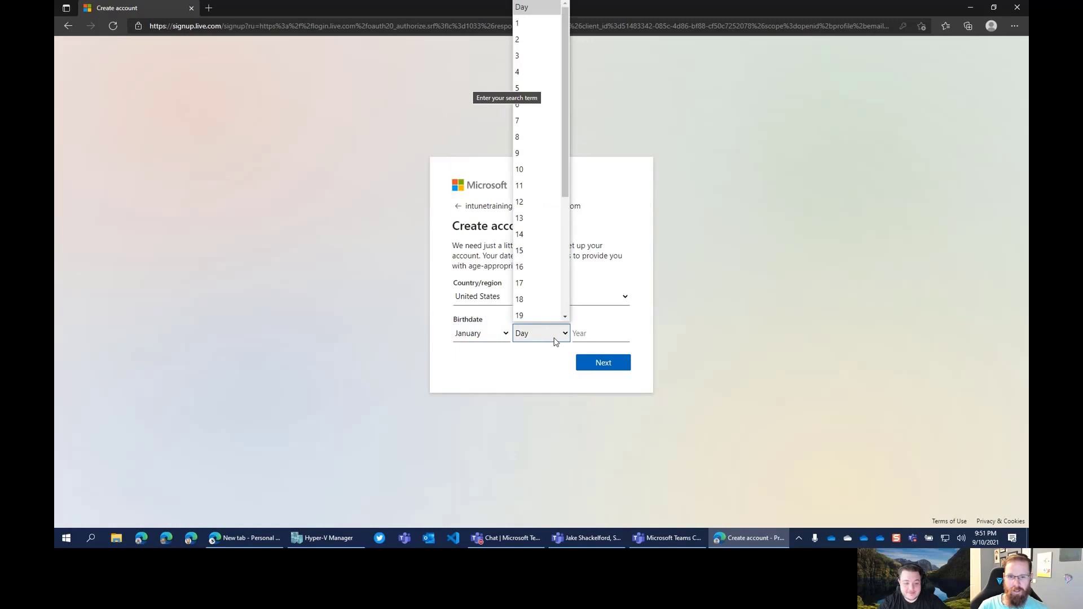
left_click(534, 23)
left_click(599, 337)
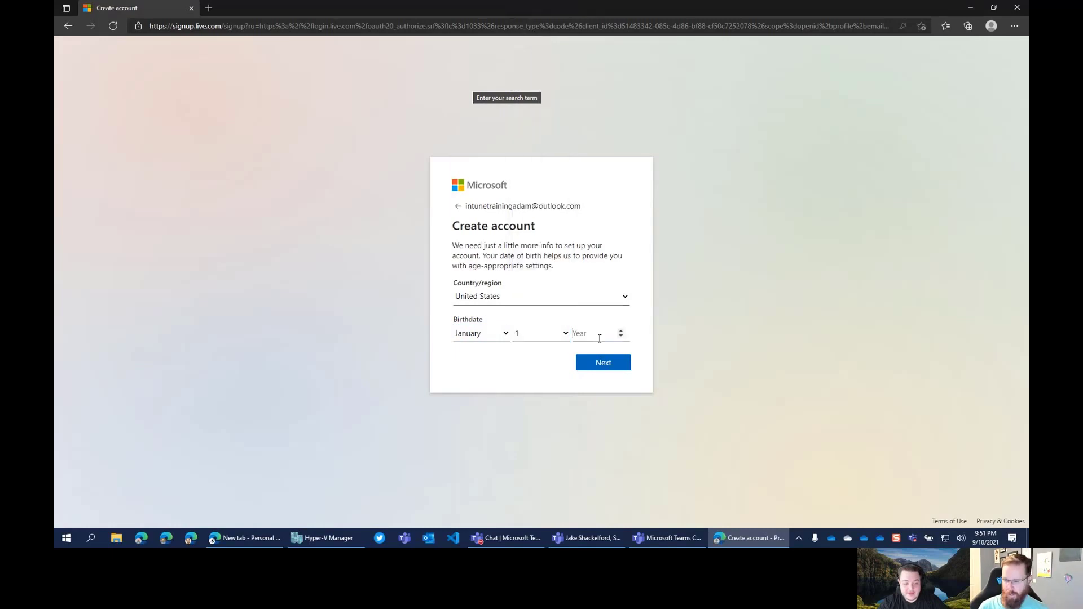
type("1900")
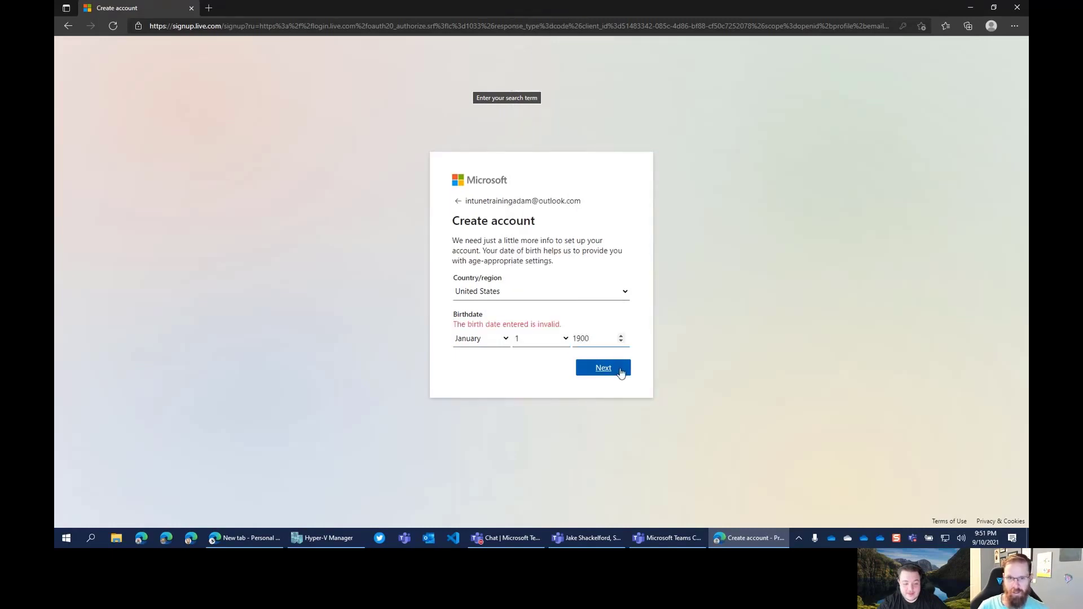
left_click(536, 294)
left_click(536, 295)
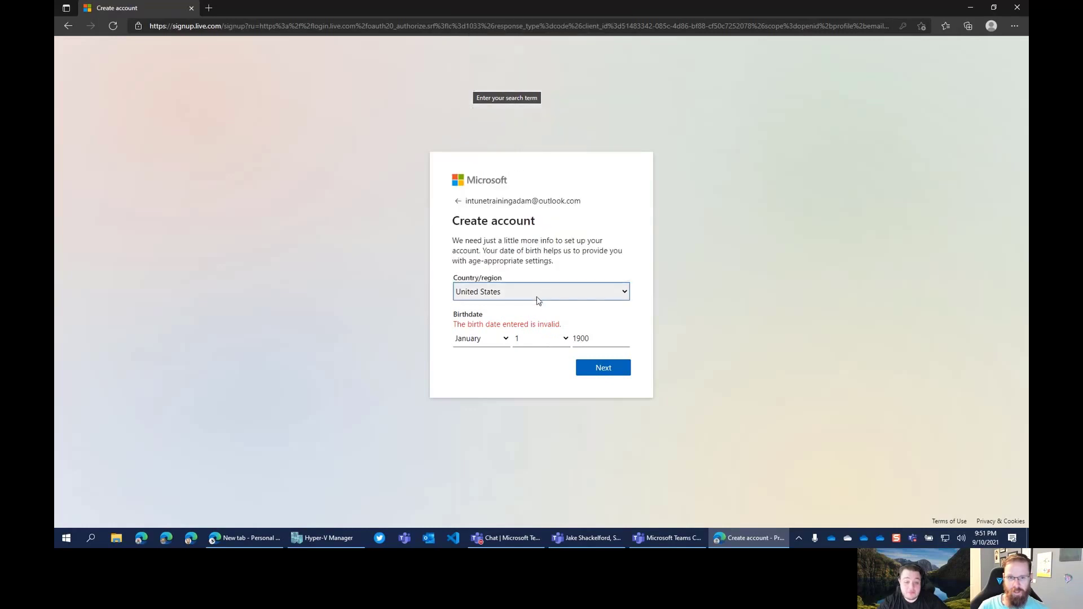
double_click(589, 339)
left_click(588, 339)
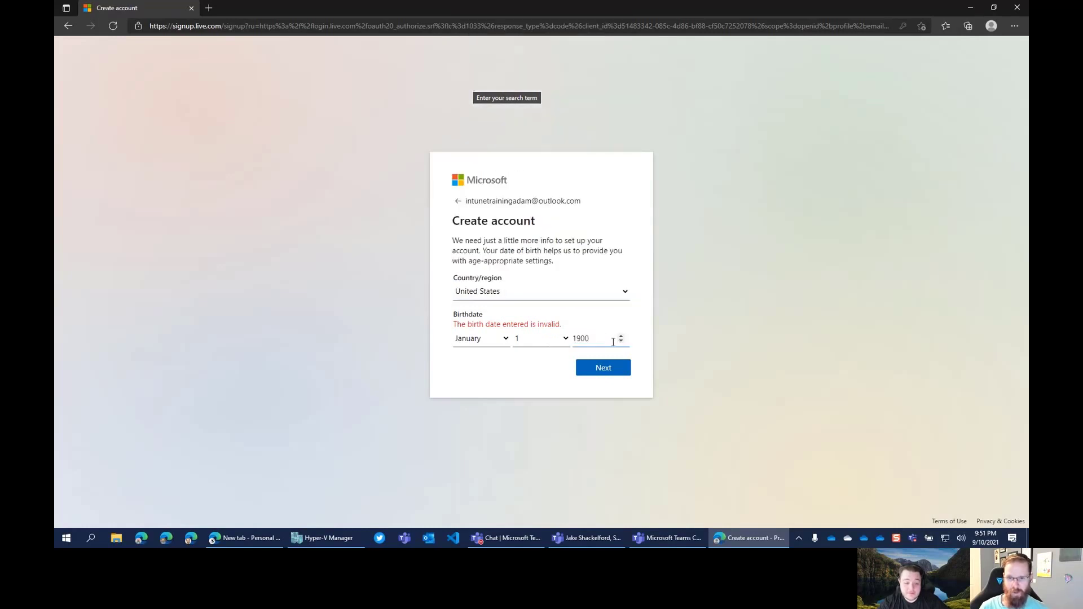
type("30")
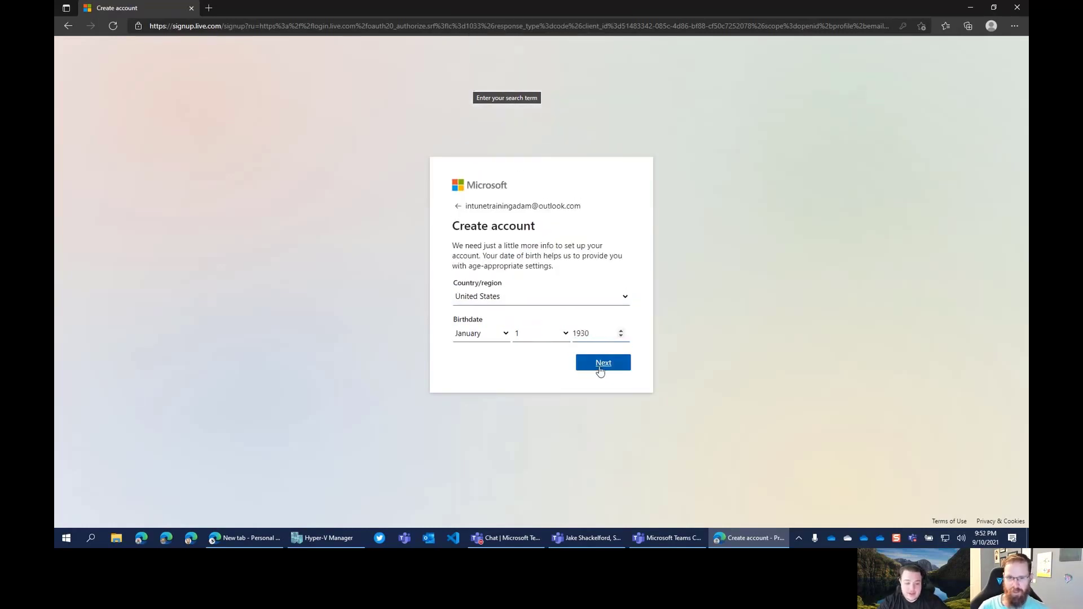
Submit the birthdate, save the password in Edge, and solve the rotate-the-animal puzzle
left_click(602, 365)
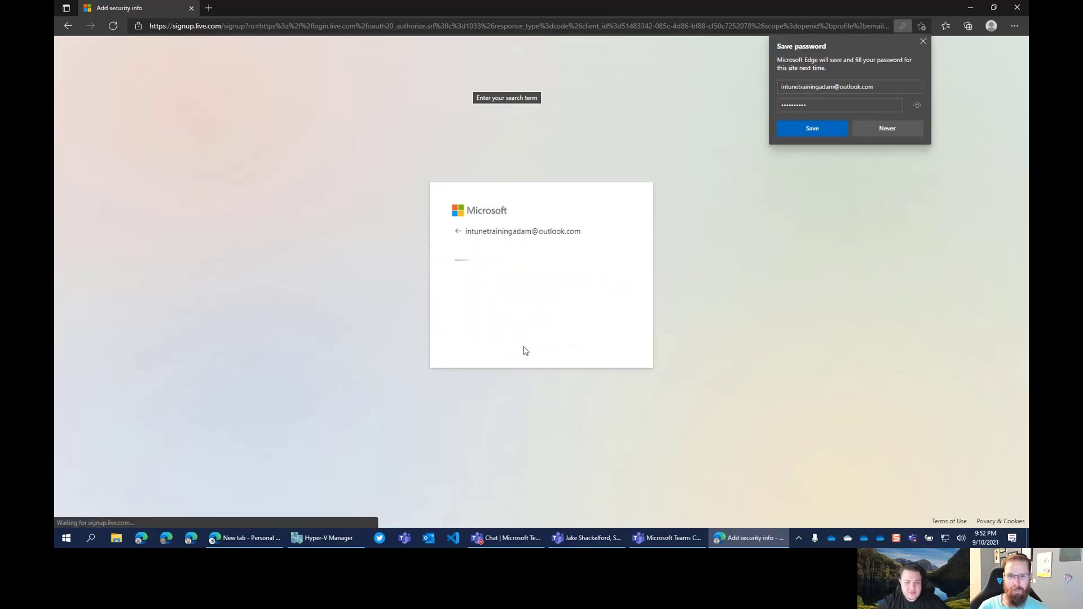
left_click(819, 130)
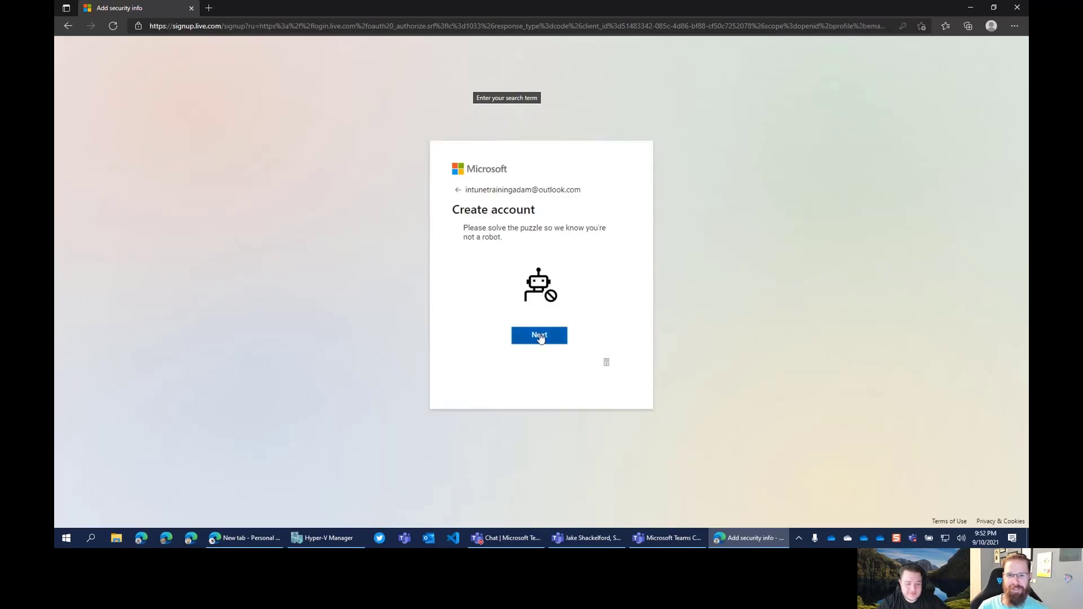
left_click(540, 336)
left_click(582, 283)
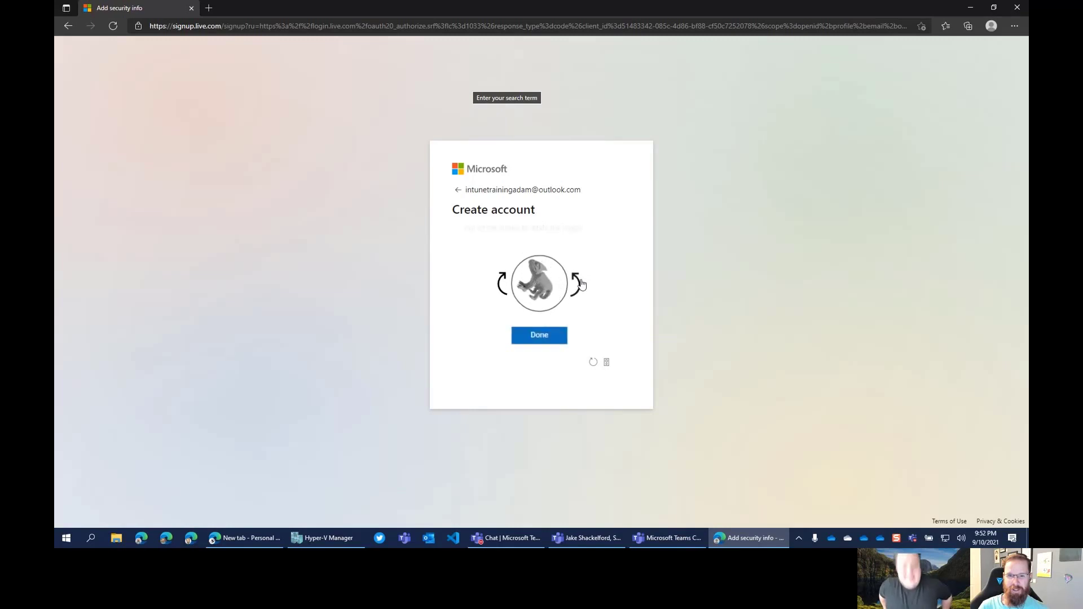
left_click(543, 335)
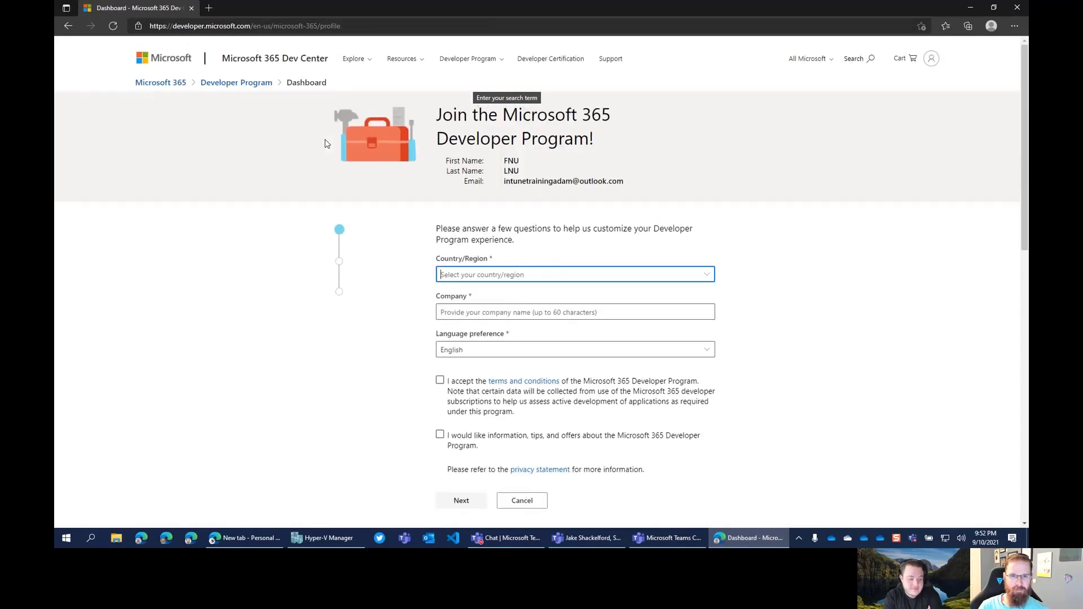
Choose United States as the country, enter the company name, accept the terms, and submit
scroll(543, 314, "down", 1)
left_click(707, 235)
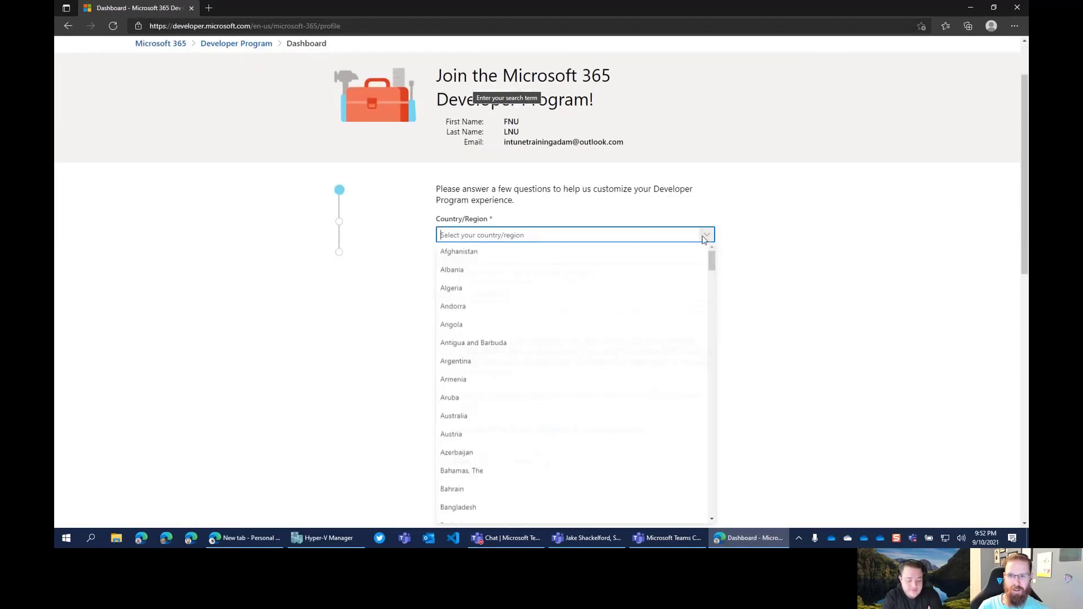
type("Un")
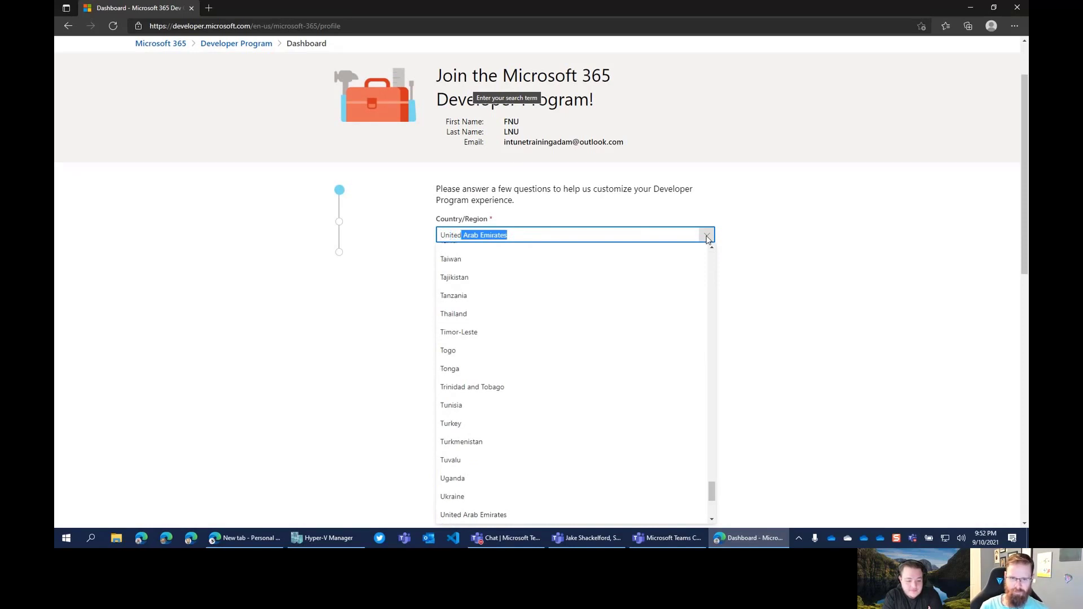
type("ited St")
key("Return")
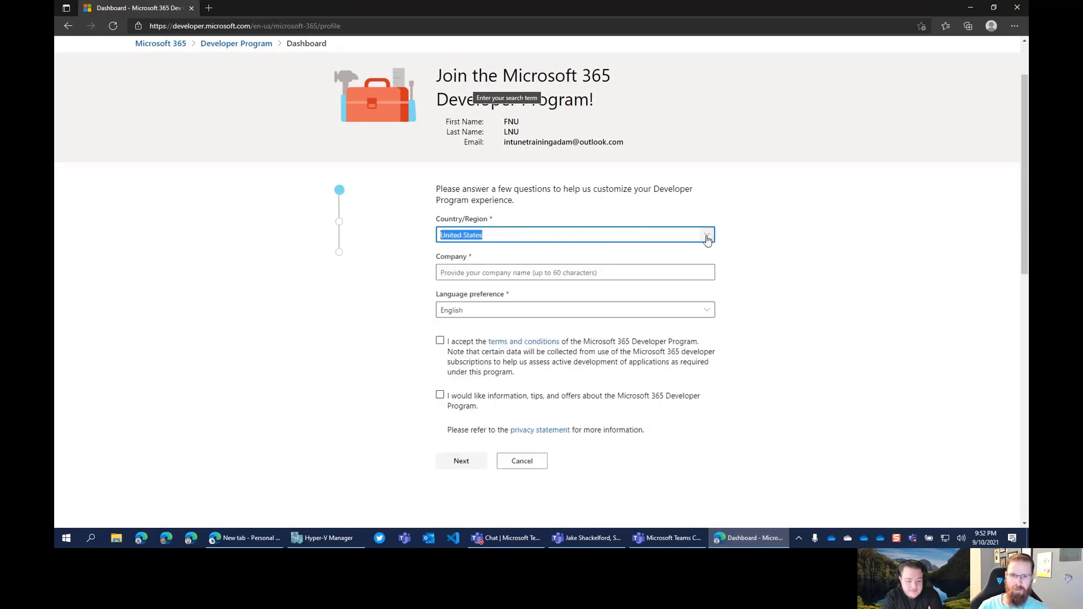
left_click(550, 273)
type("I")
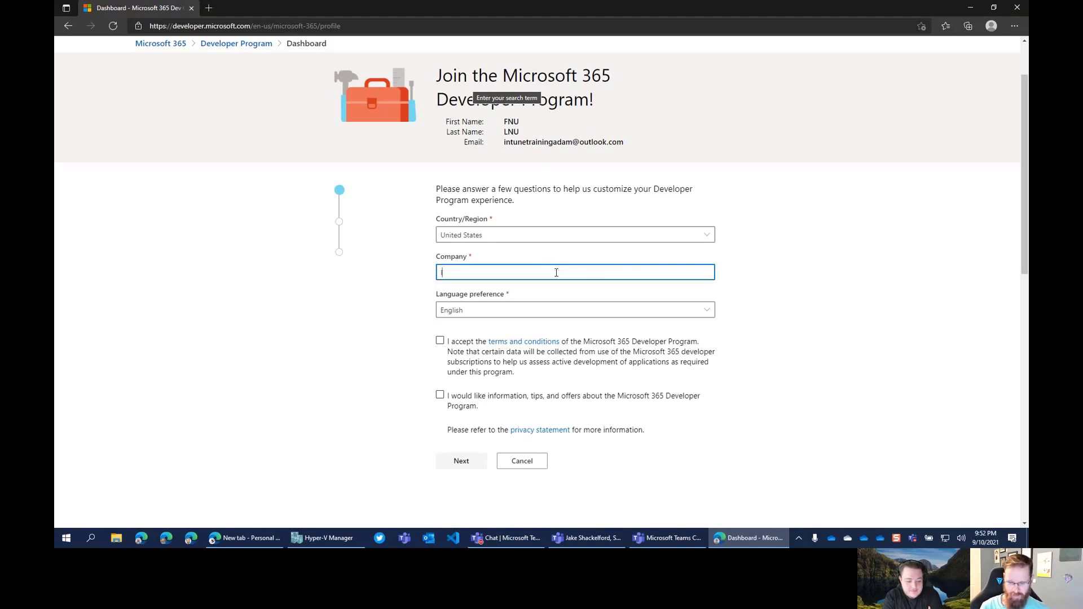
type("ntune.Training Adam")
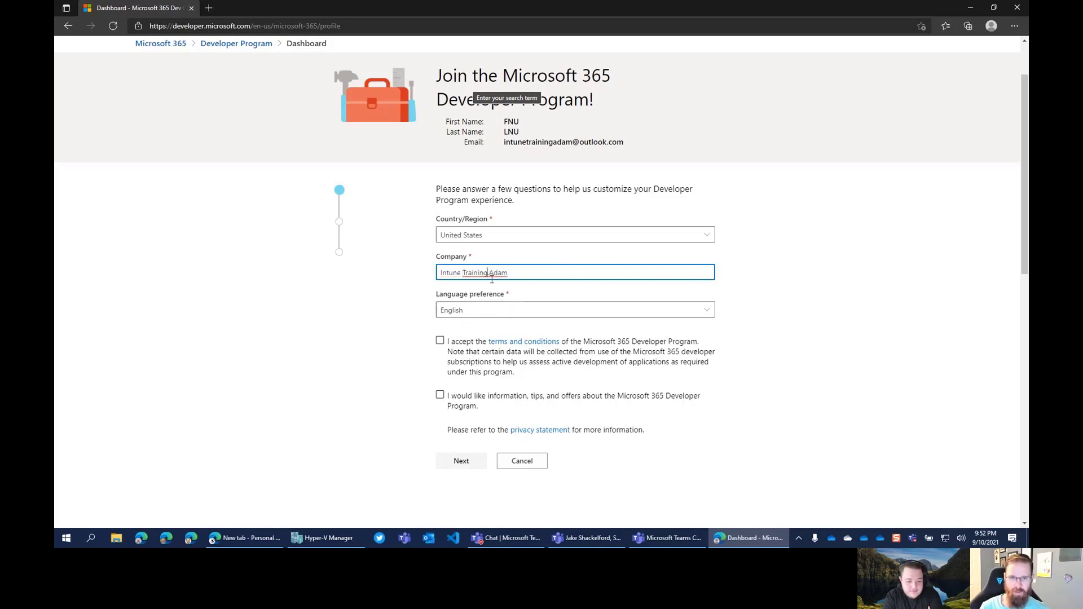
left_click(408, 313)
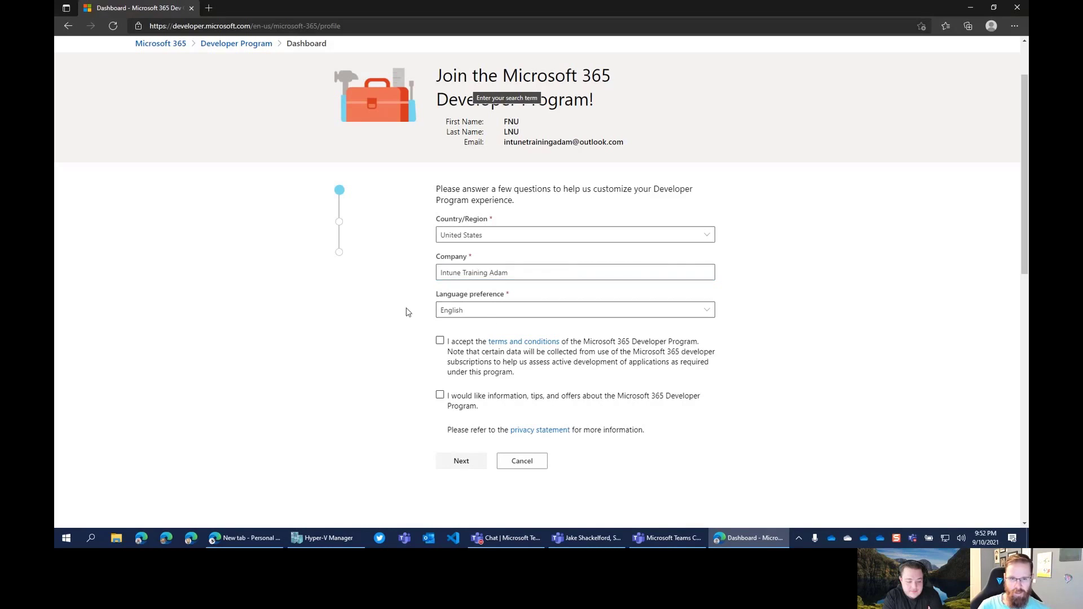
left_click(440, 341)
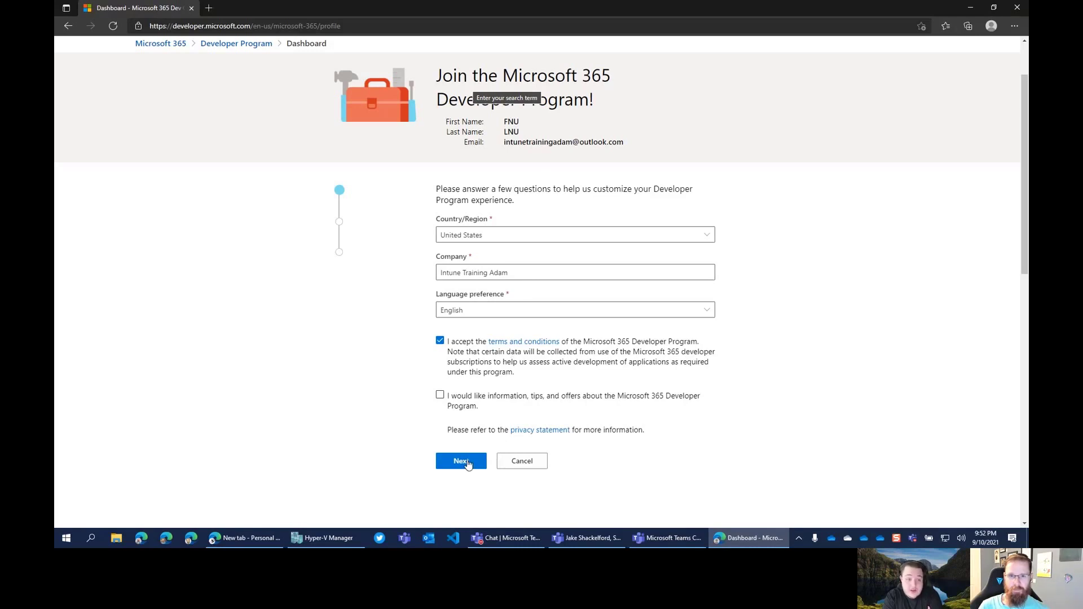
left_click(467, 462)
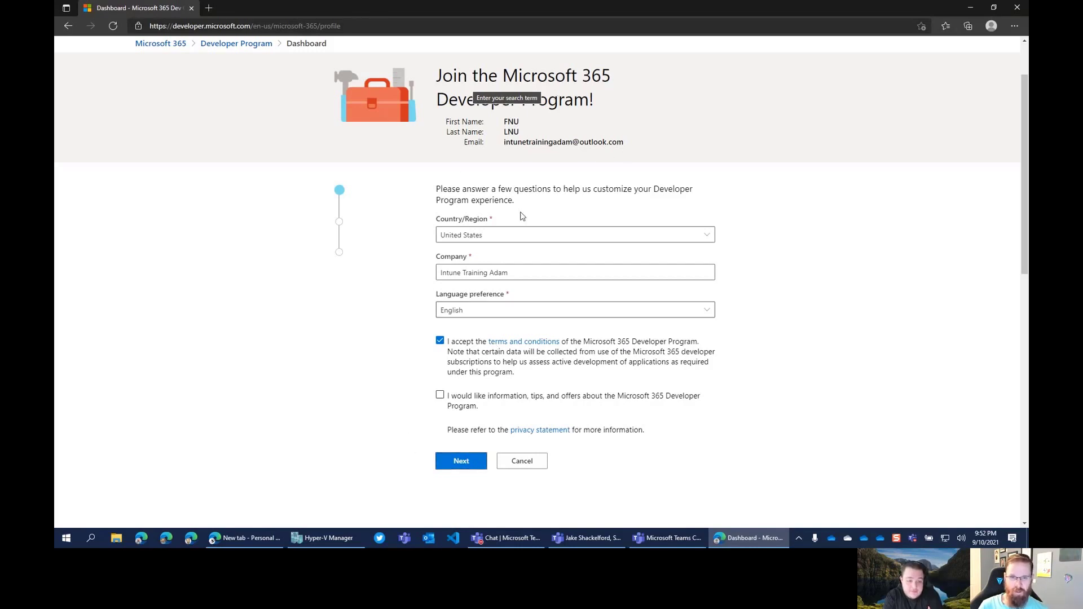
Pick Personal projects as the primary focus and save Microsoft Graph and identity platform interests
left_click(468, 463)
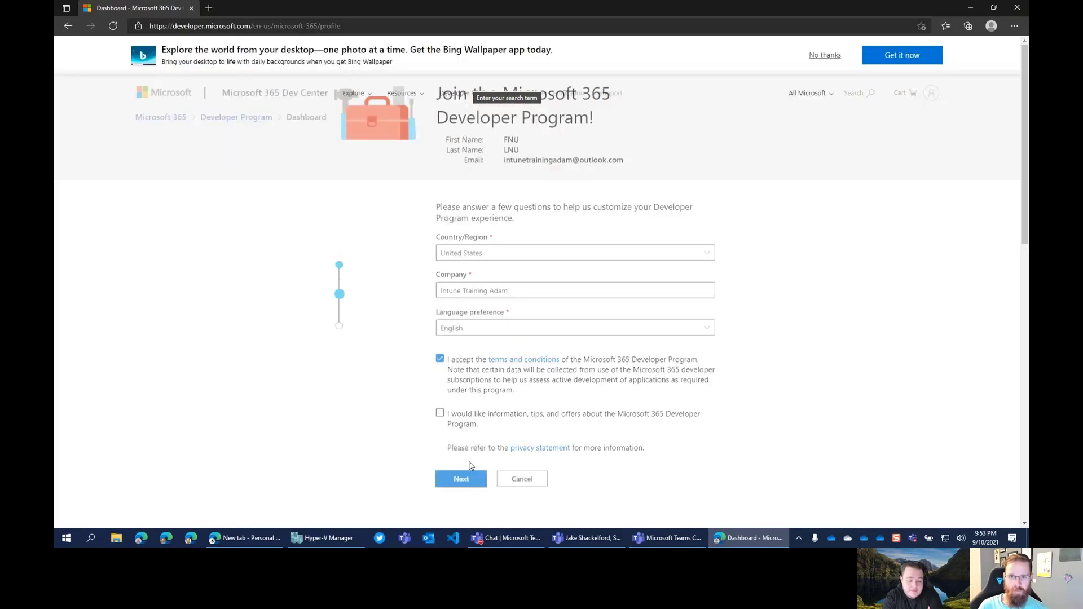
left_click(448, 297)
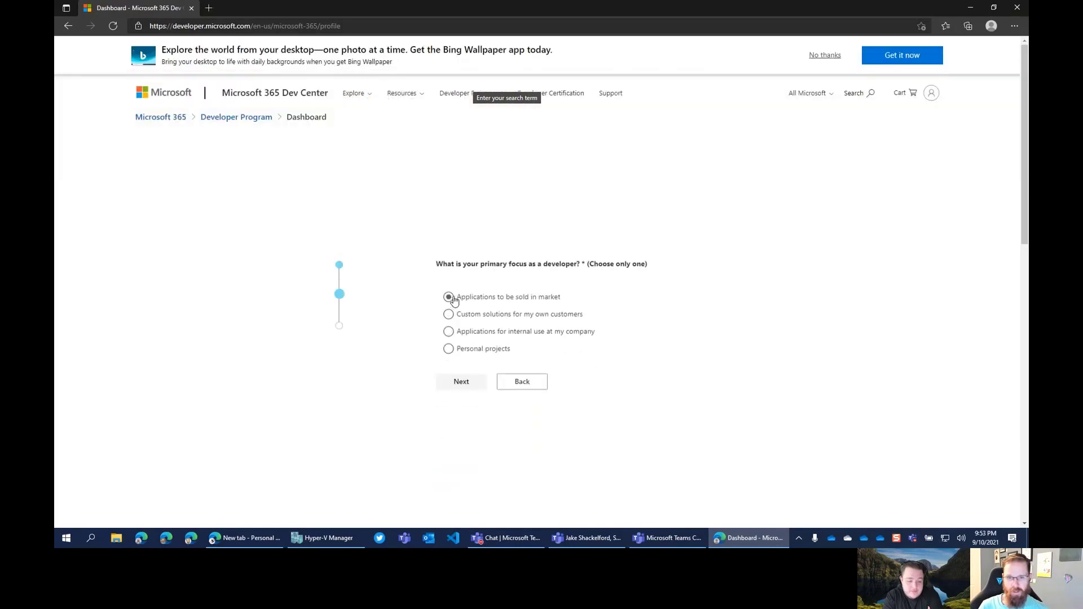
left_click(448, 348)
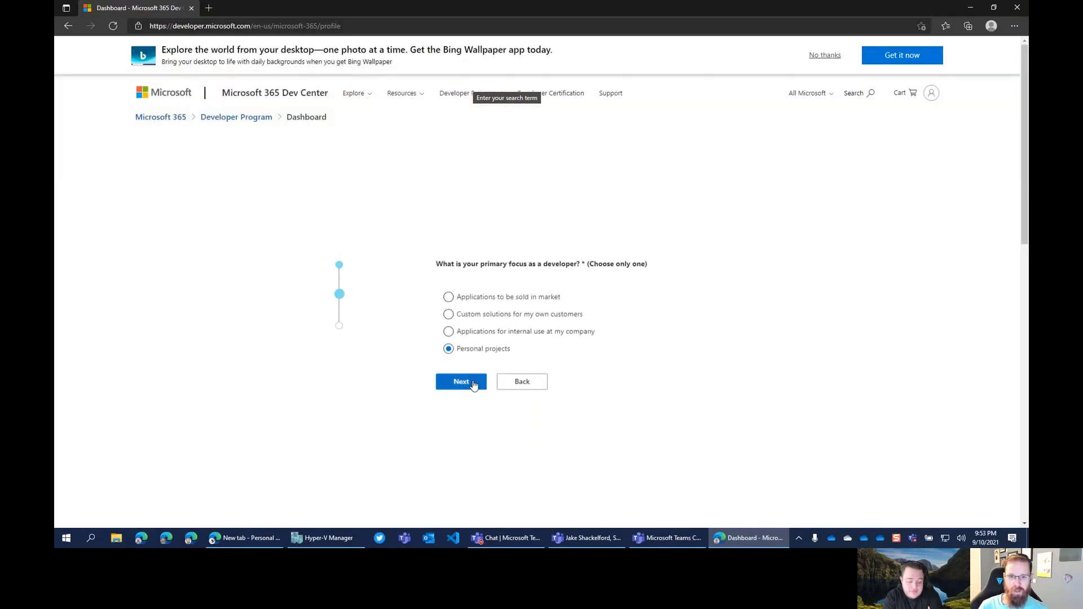
left_click(474, 386)
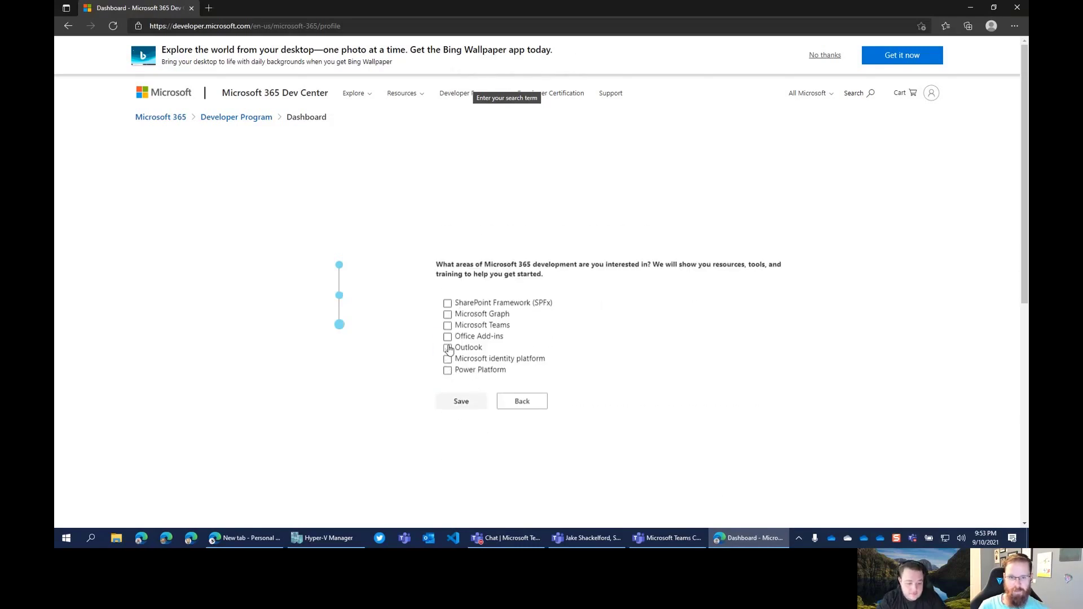
left_click(449, 314)
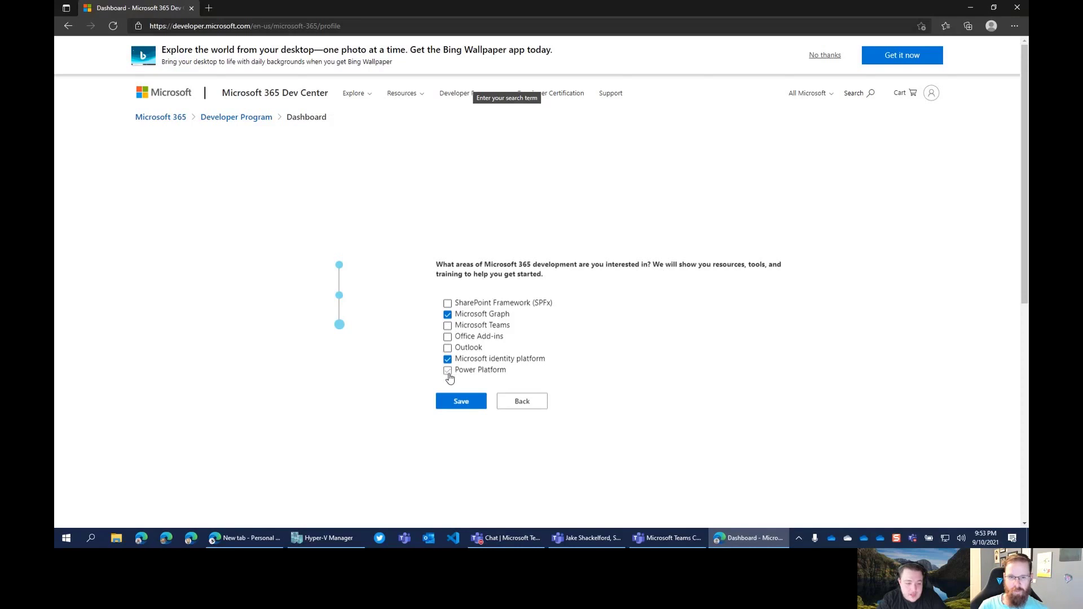
left_click(473, 404)
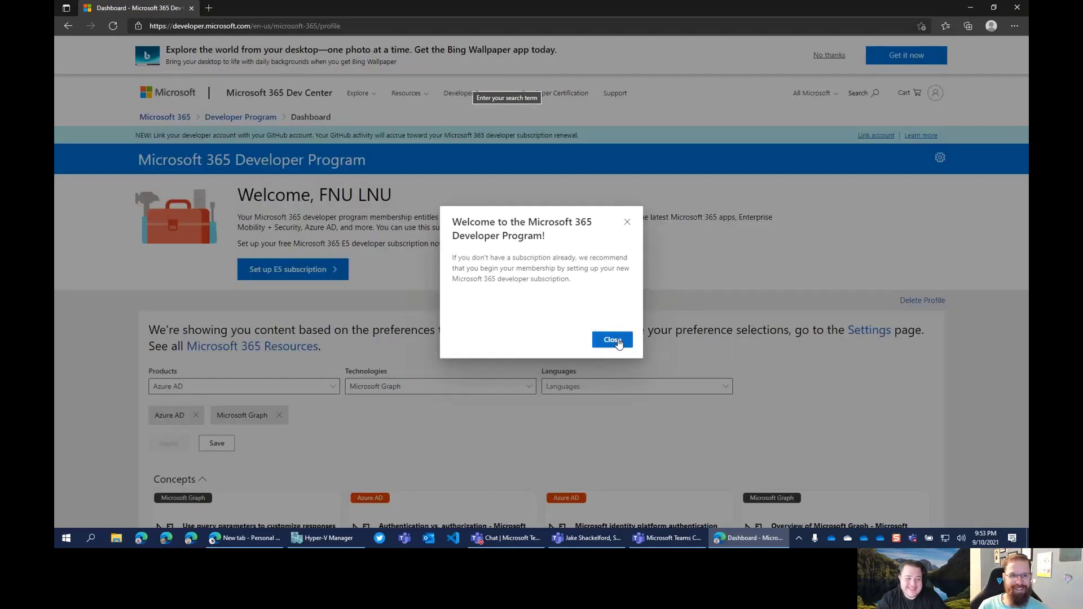
Close the welcome message and scroll through the dashboard
left_click(617, 341)
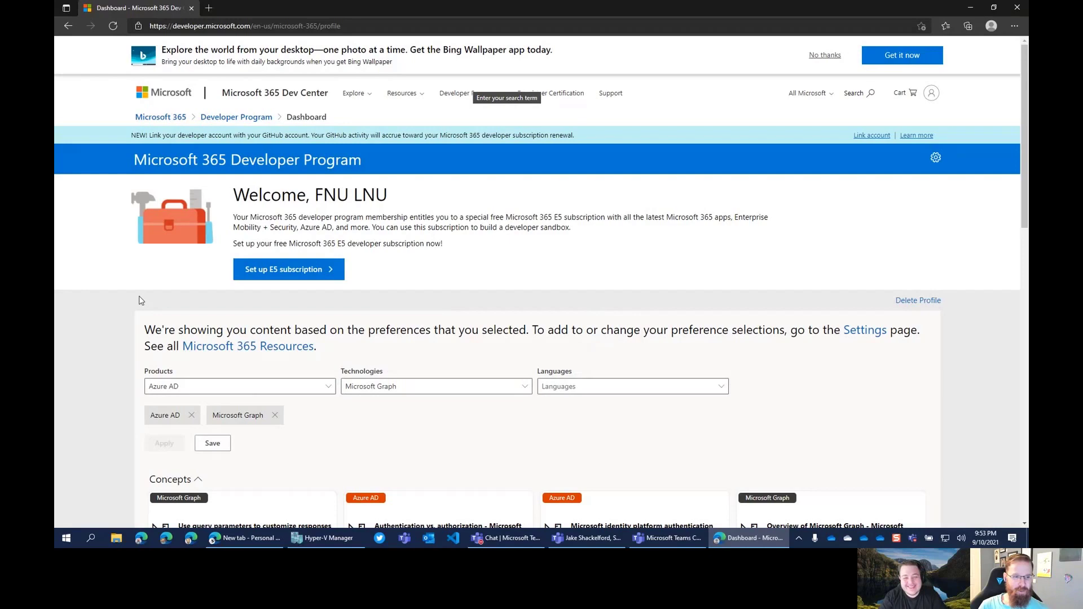
scroll(133, 318, "down", 4)
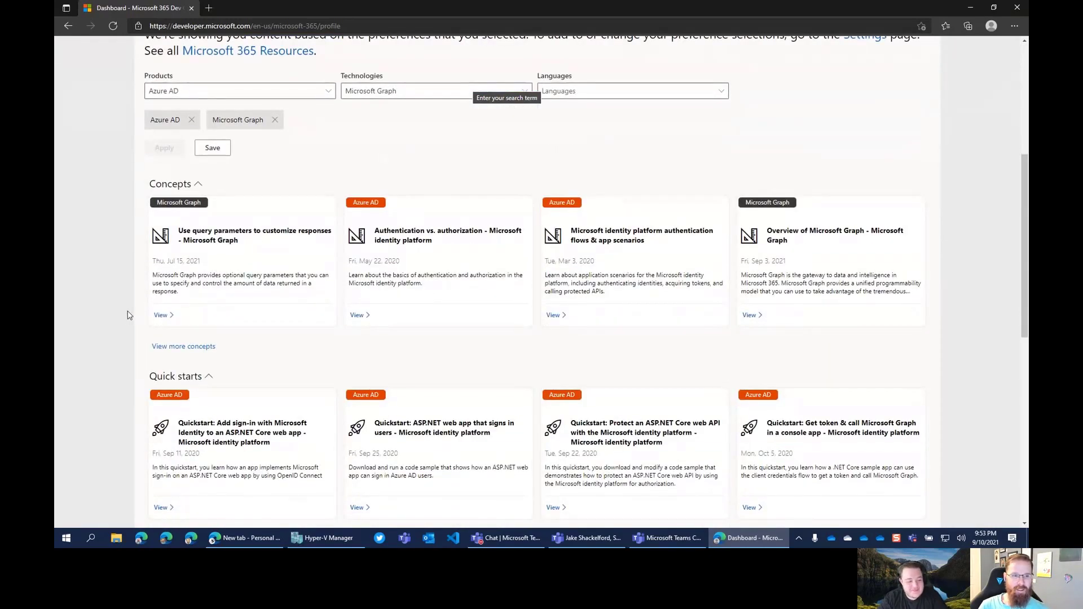
scroll(129, 313, "down", 3)
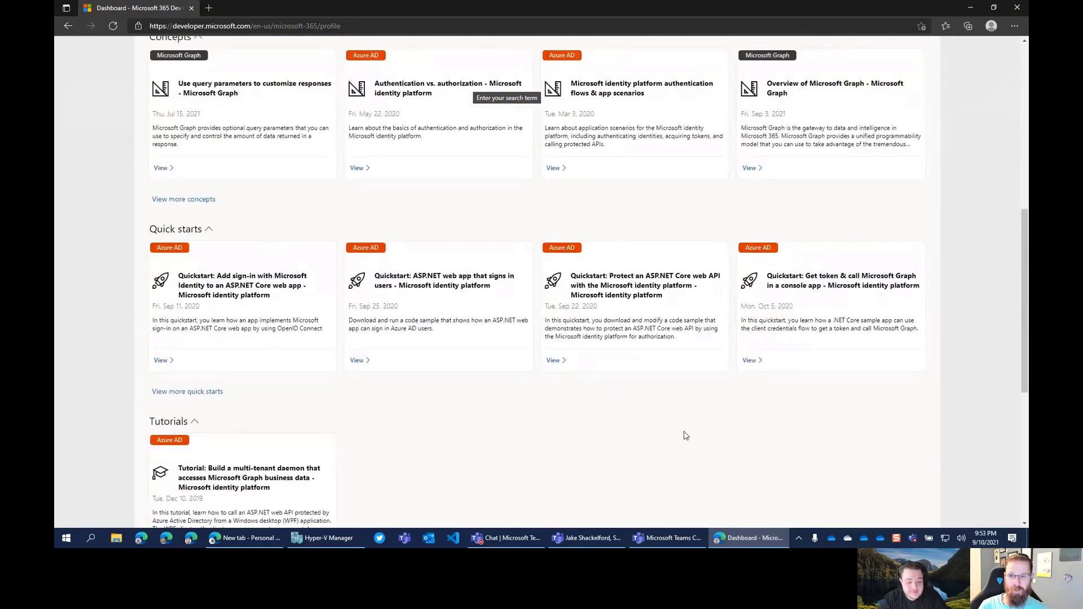
scroll(377, 414, "down", 1)
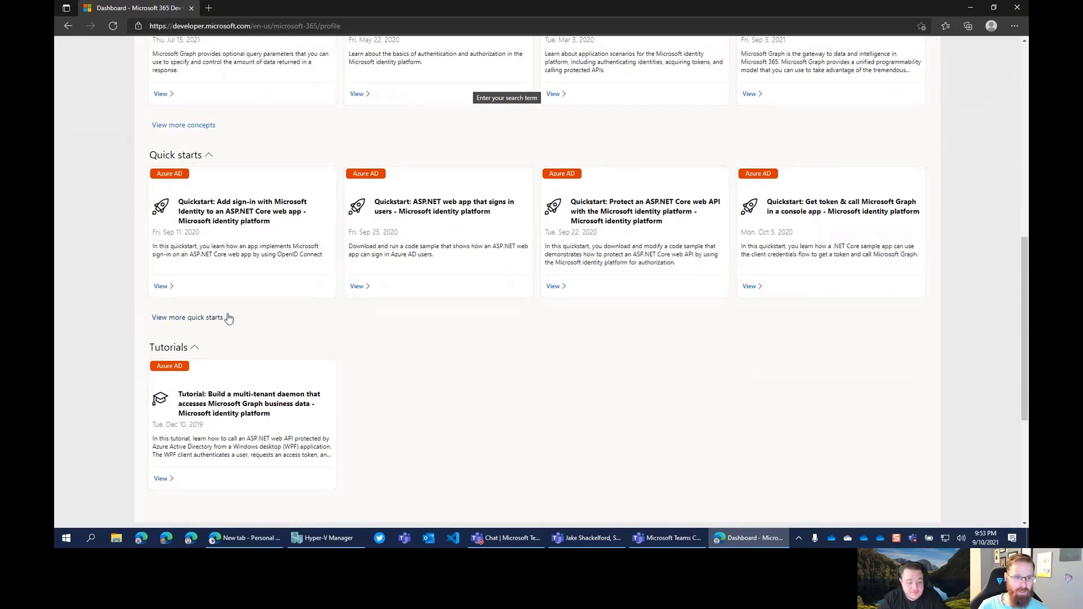
scroll(176, 274, "up", 2)
scroll(251, 291, "up", 2)
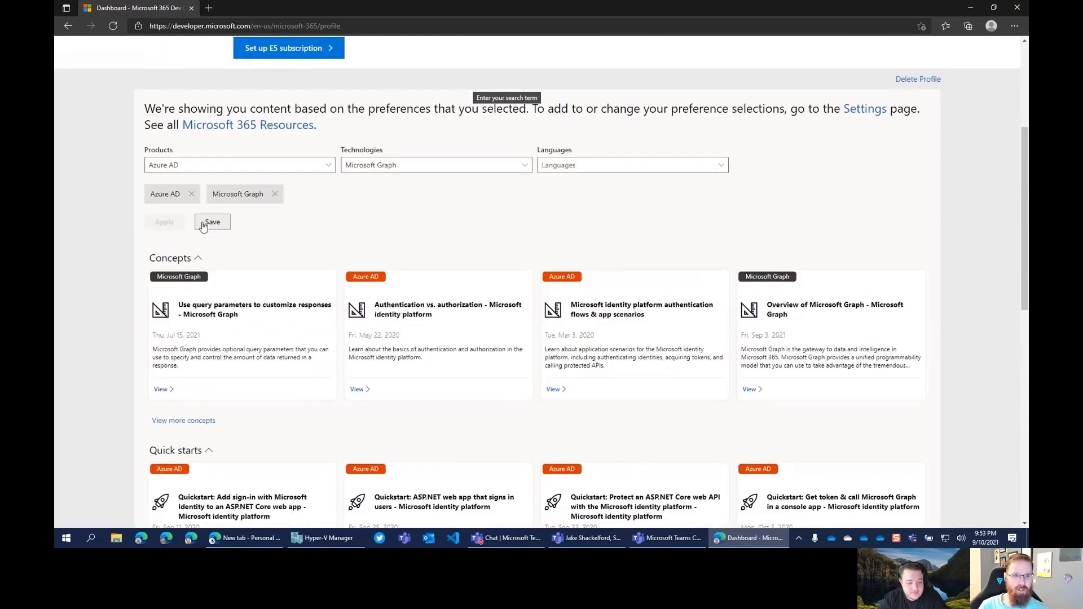
Reapply resource filters: Azure AD under Products and Microsoft Graph under Technologies
left_click(275, 194)
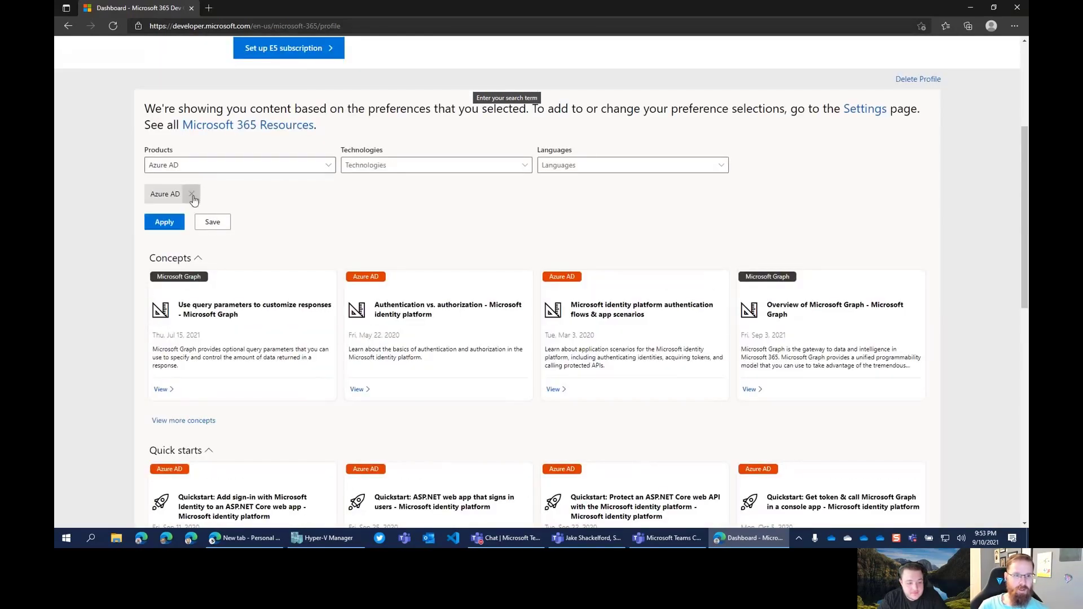
left_click(191, 194)
left_click(218, 168)
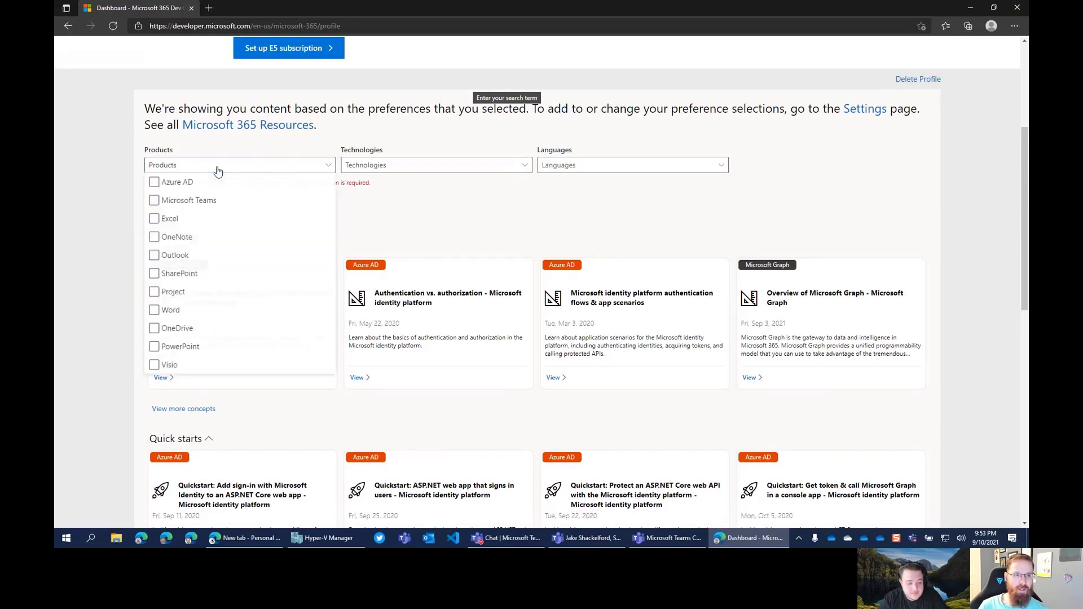
left_click(154, 183)
left_click(439, 174)
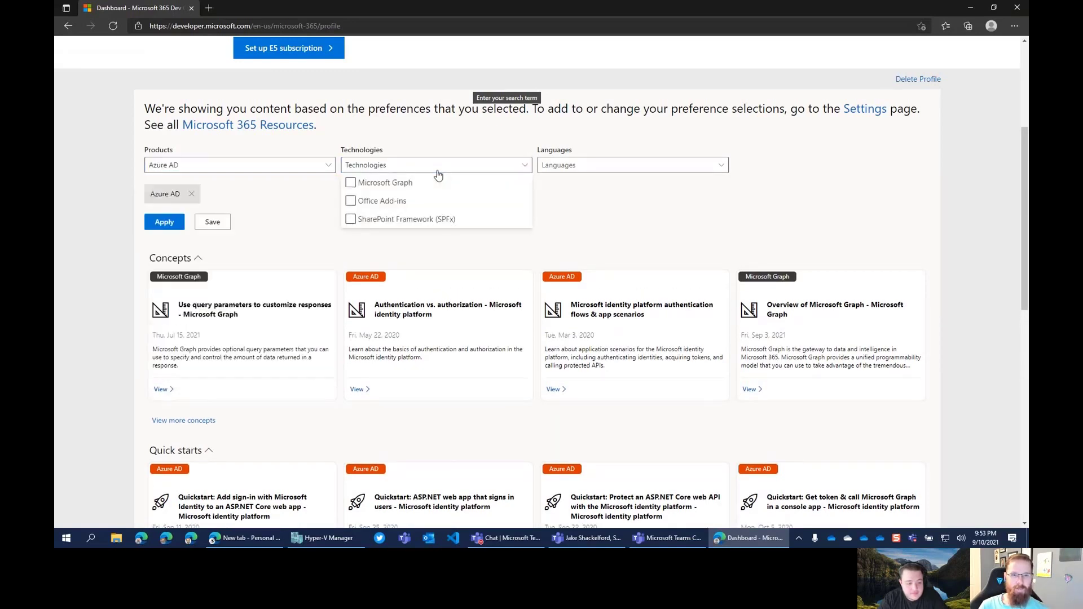
left_click(351, 183)
left_click(598, 205)
left_click(161, 221)
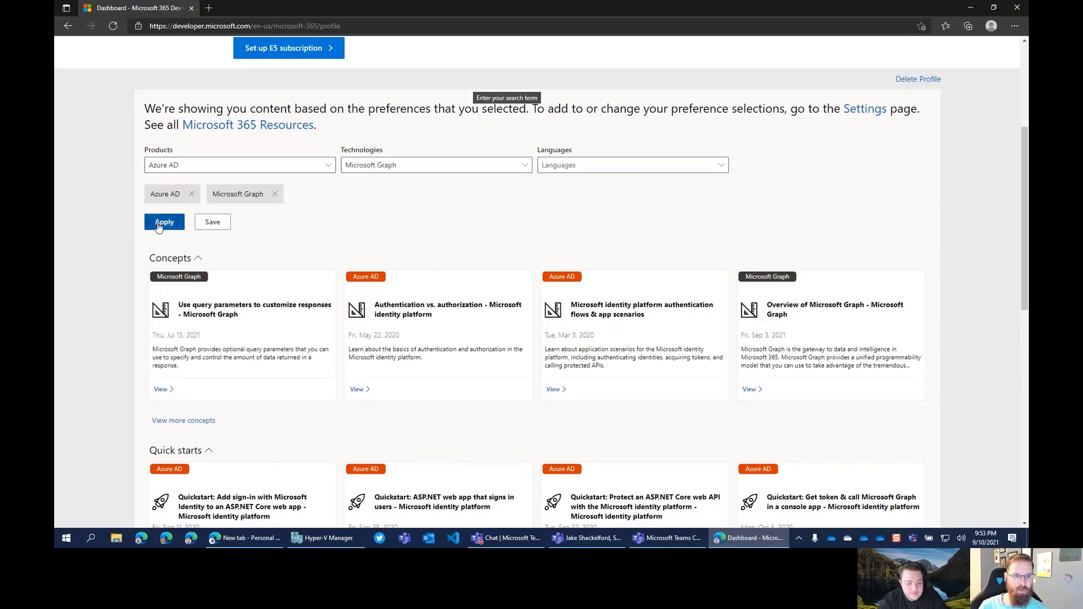
Scroll back to the top and read the GitHub account linking announcement
scroll(310, 234, "up", 2)
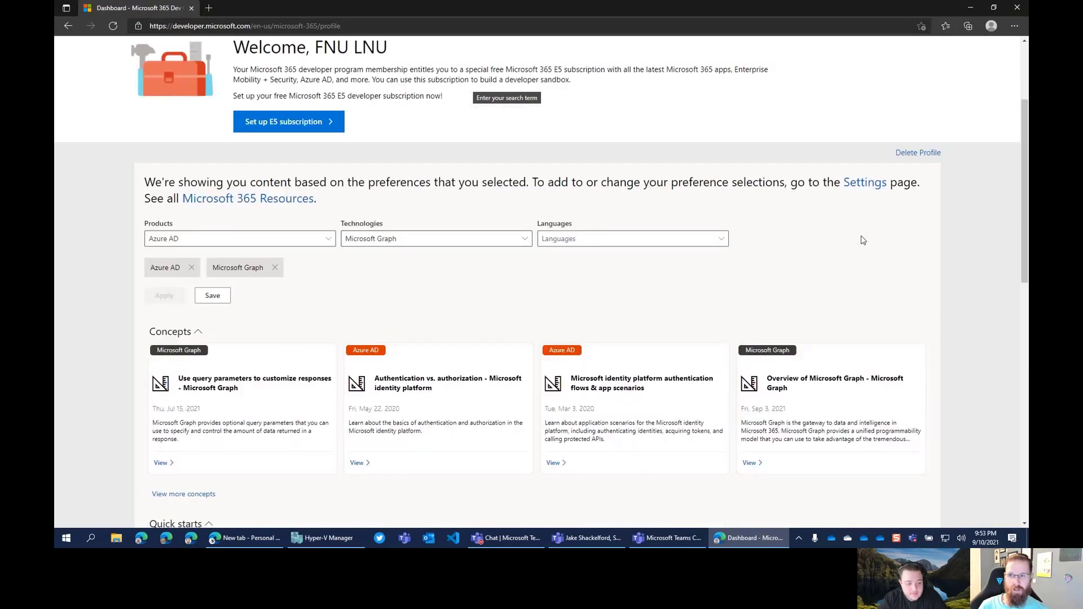
scroll(861, 239, "down", 3)
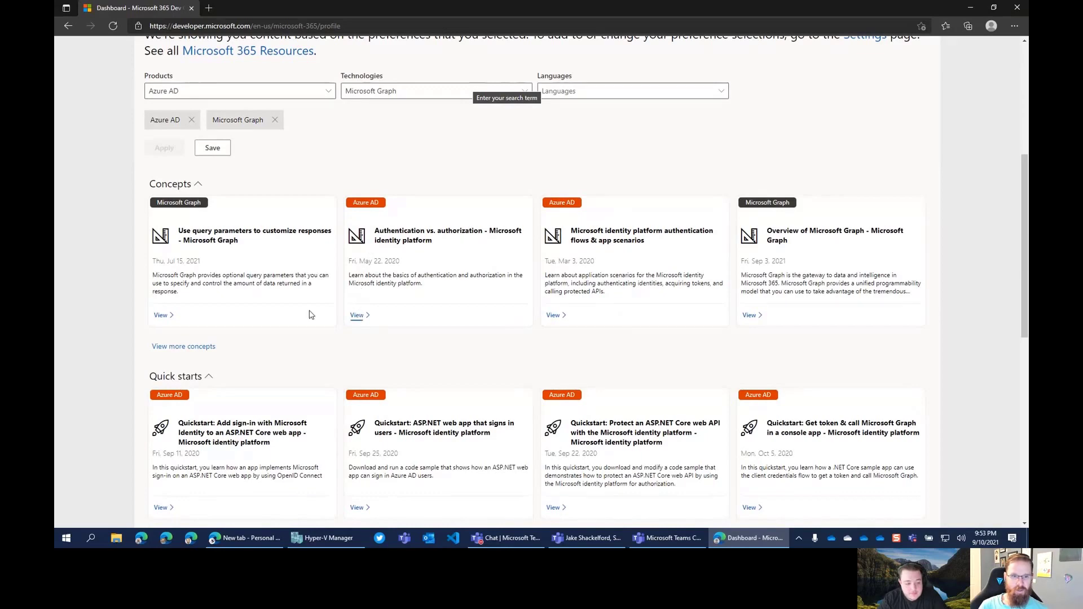
scroll(433, 273, "up", 5)
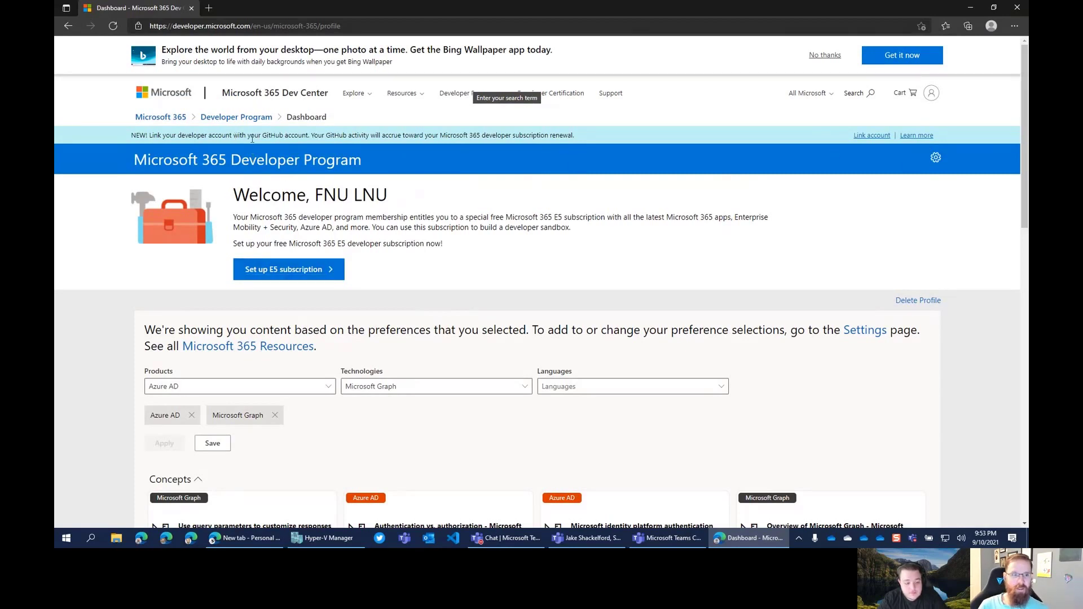
left_click_drag(146, 137, 315, 133)
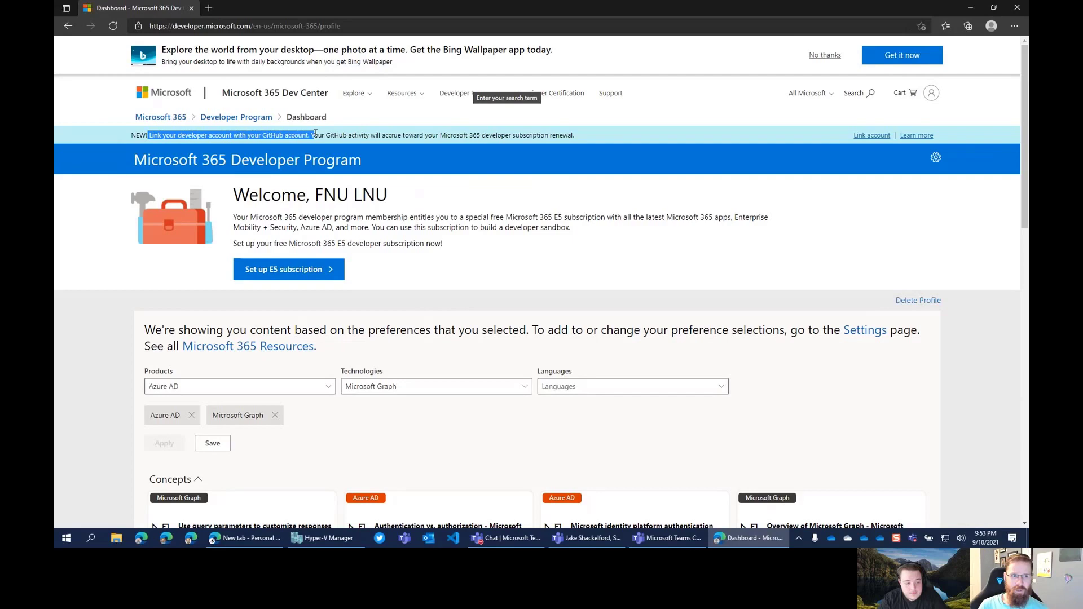
left_click(448, 295)
Begin the E5 subscription setup and enter the admin username and domain name
left_click(315, 270)
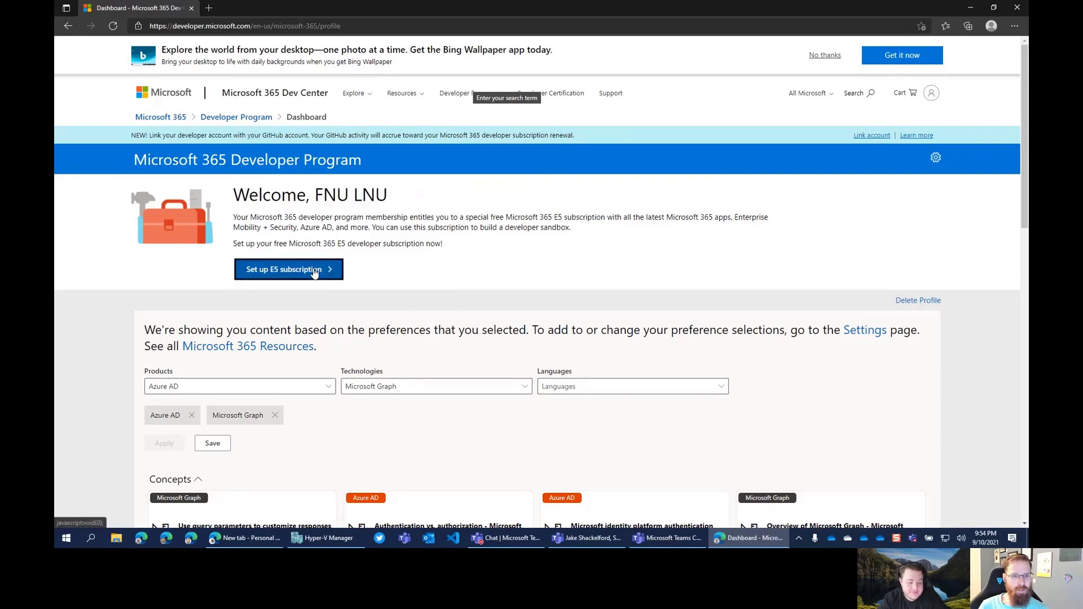
left_click(499, 236)
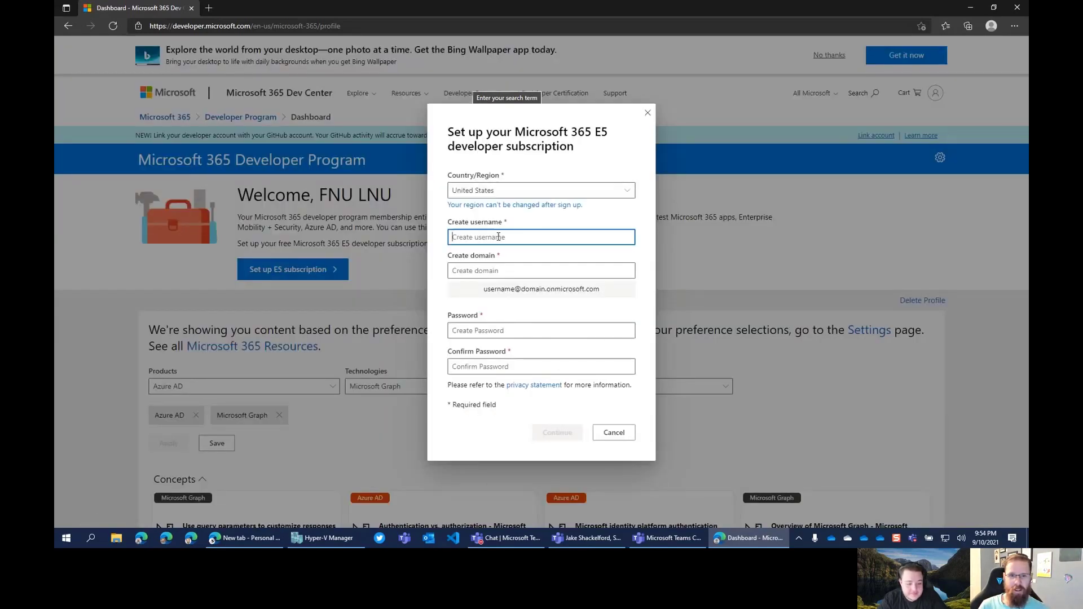
type("adam")
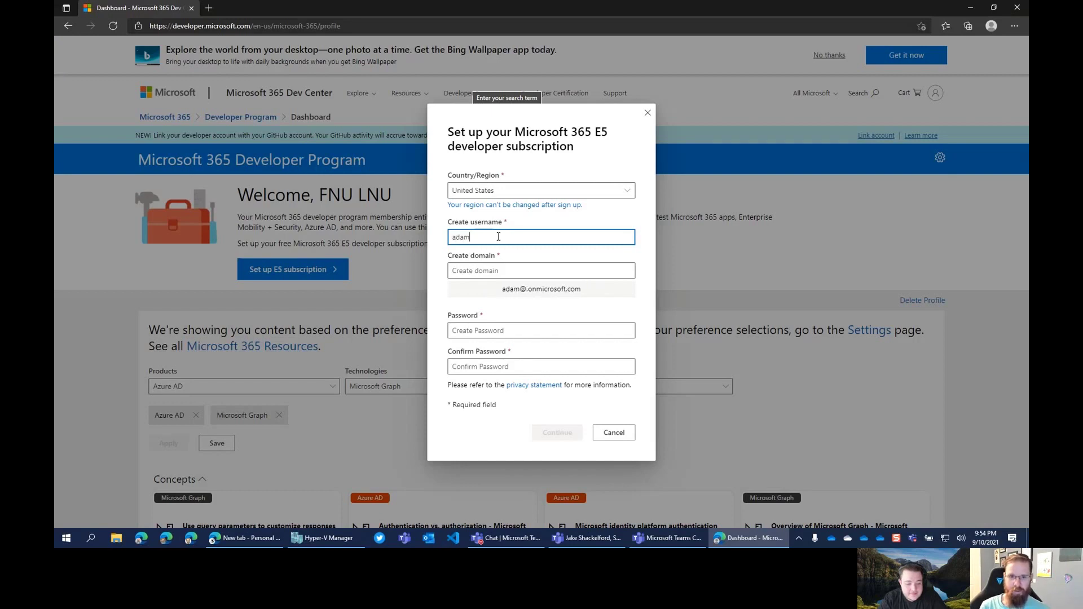
key("Tab")
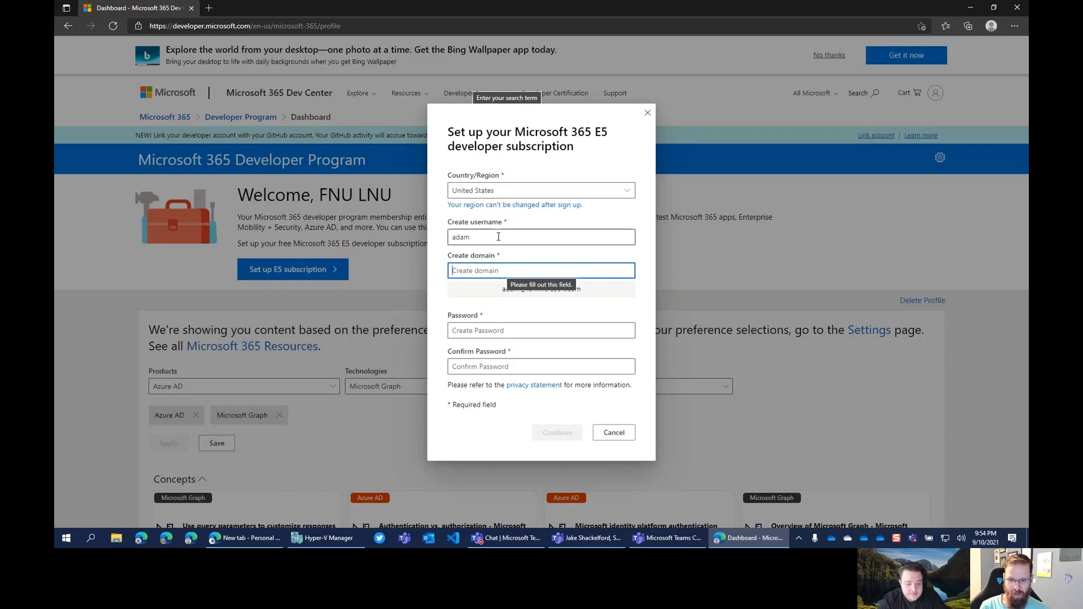
type("intunr")
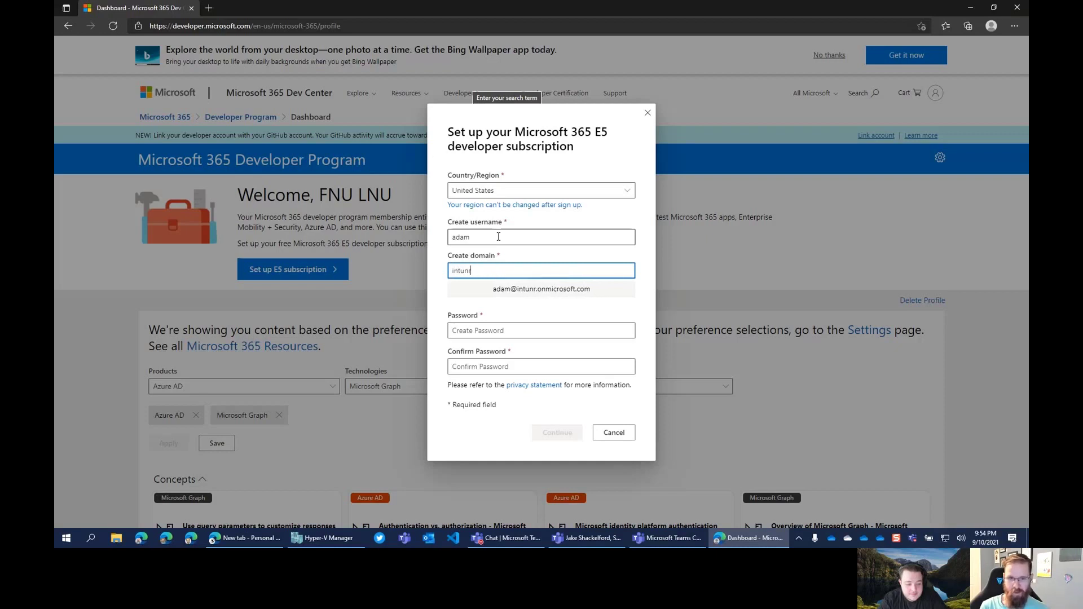
key("BackSpace")
type("etrain")
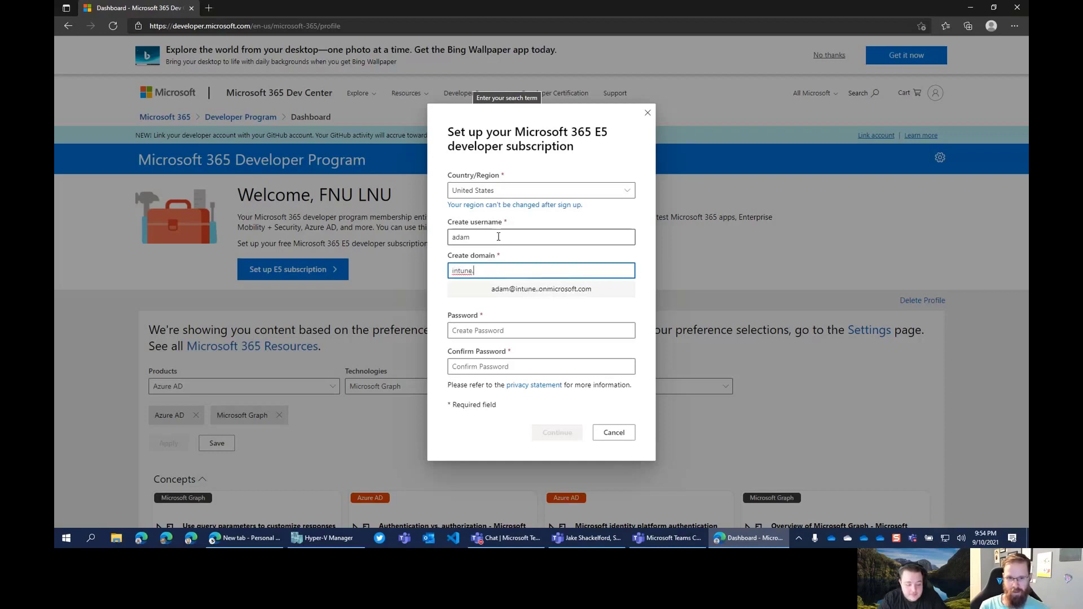
type("ing")
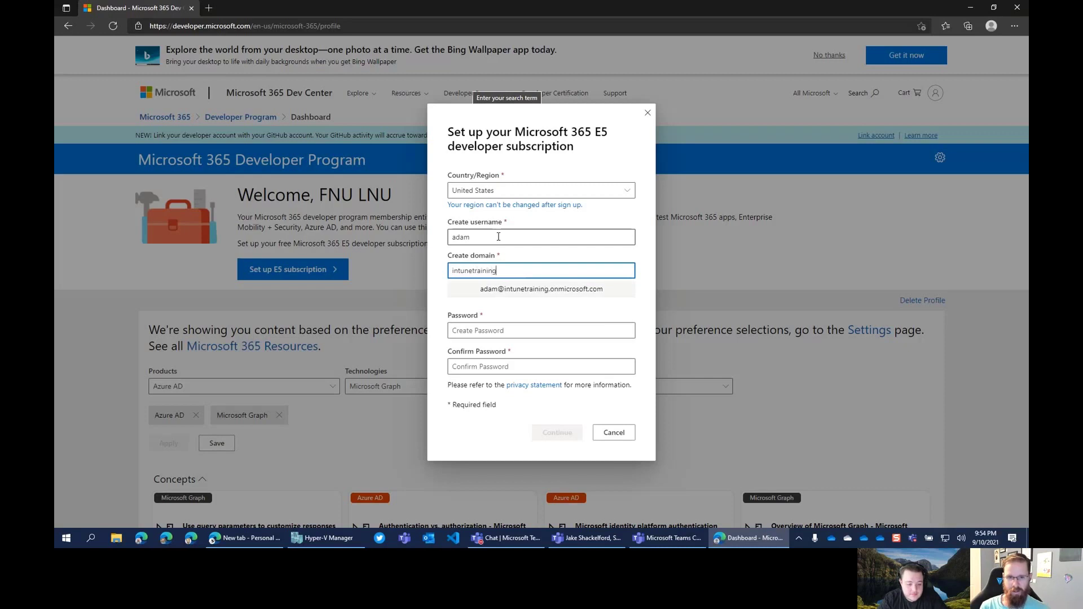
type("adam")
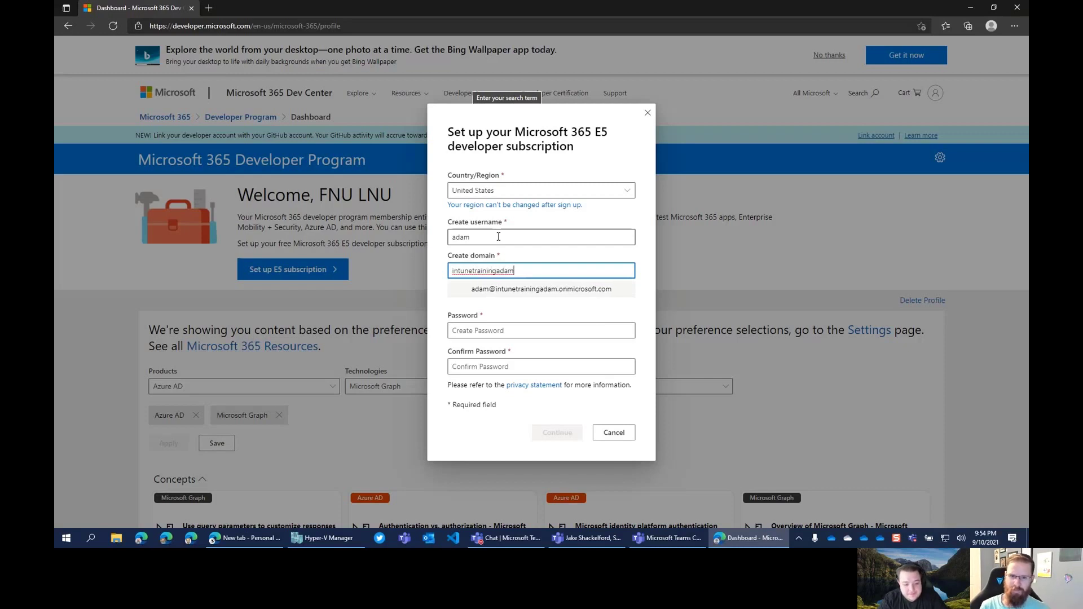
Enter and confirm the admin password, submit the setup, and save the password in Edge
left_click(478, 331)
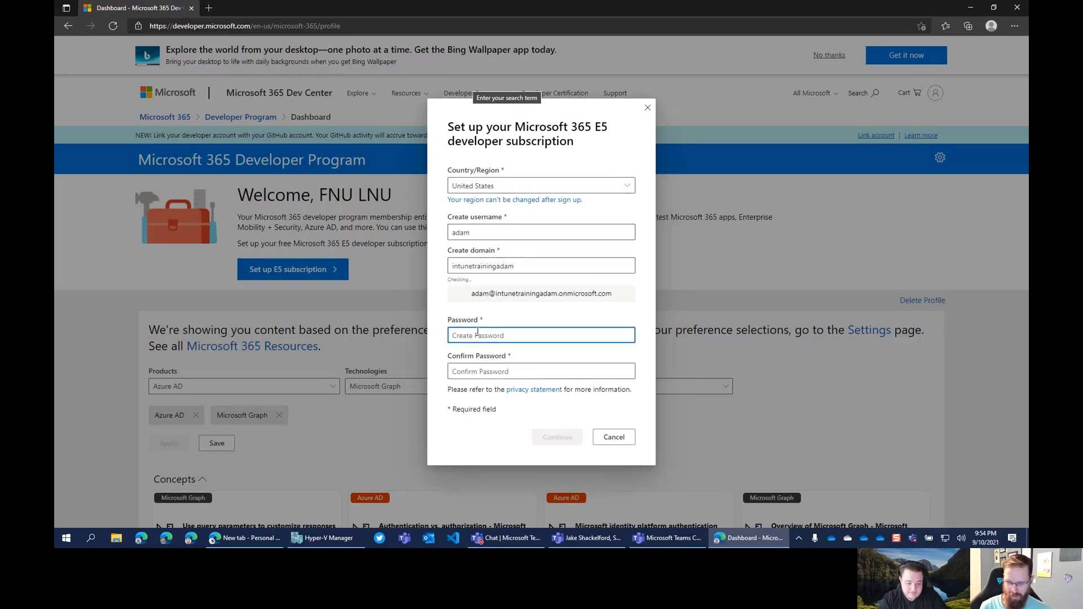
type("Passwo")
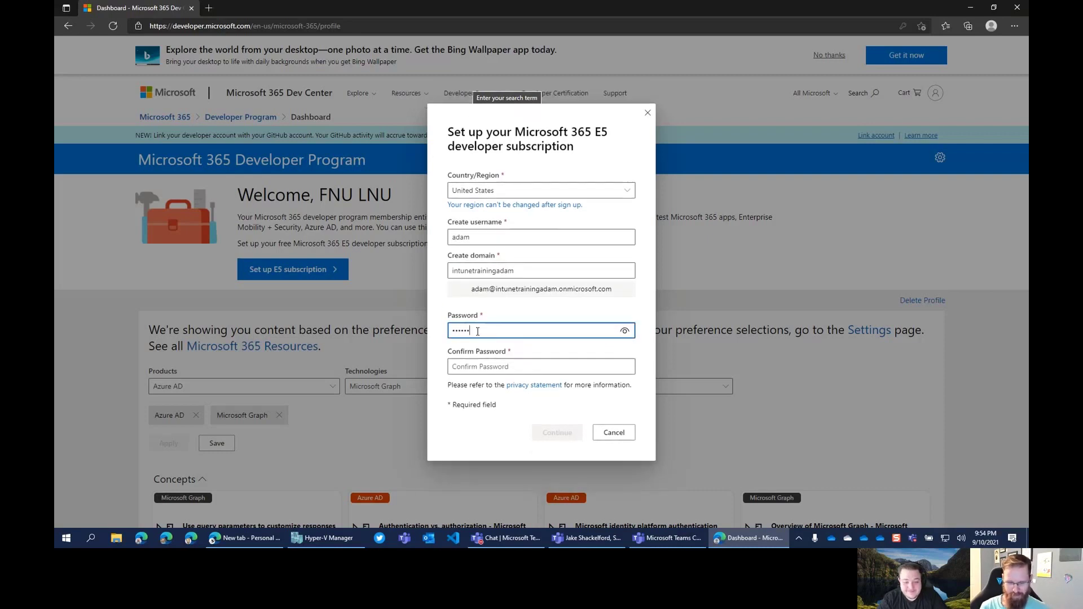
key("Tab")
type("Passw")
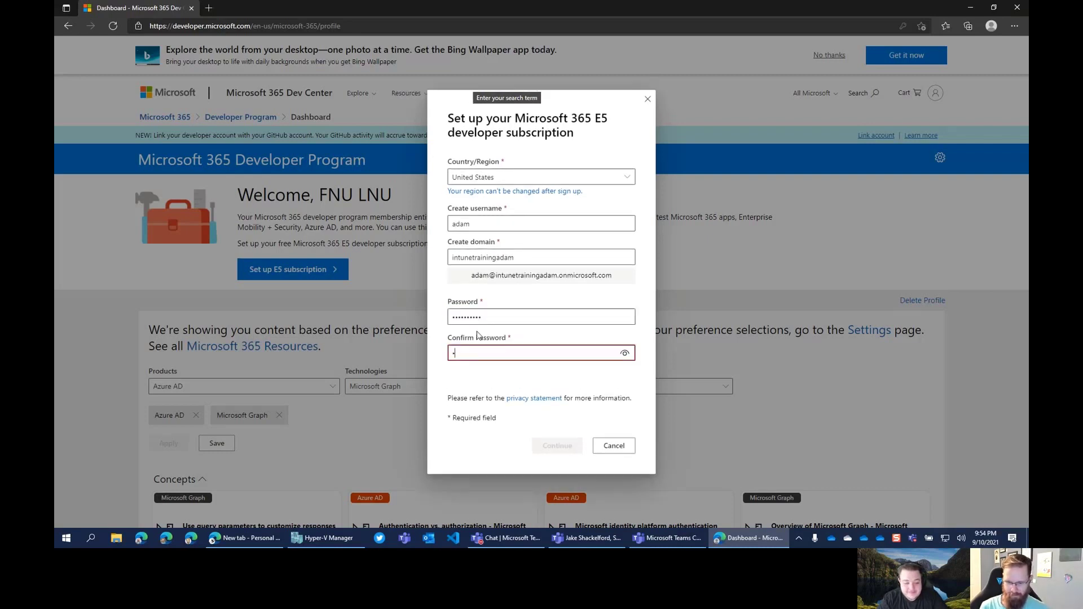
type("ord1!")
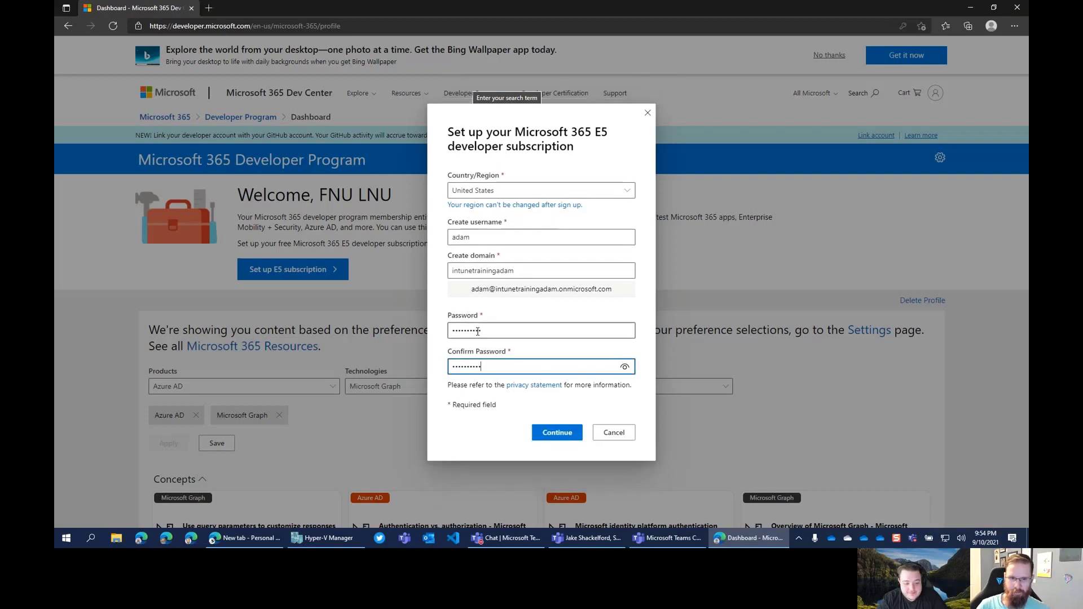
left_click(564, 435)
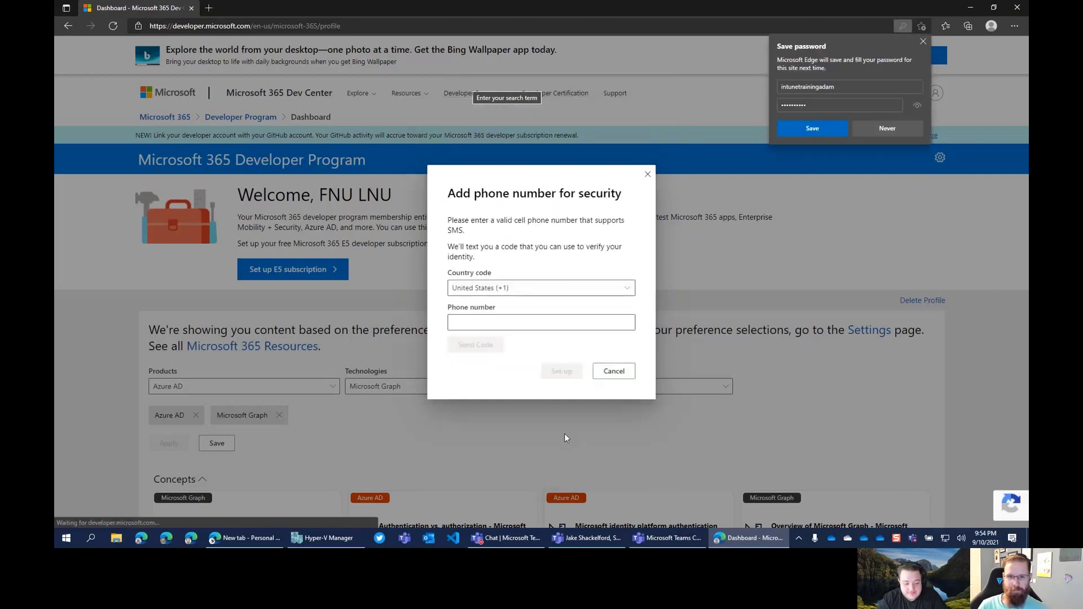
left_click(836, 132)
left_click(488, 324)
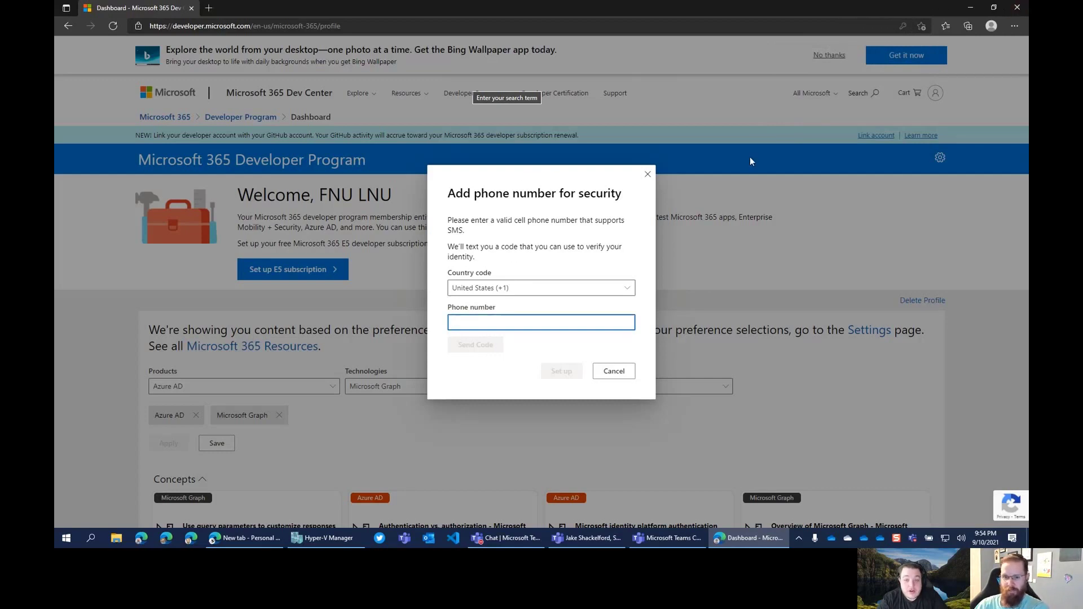
Bring the Teams meeting forward, then minimize it to return to the dashboard
left_click(606, 540)
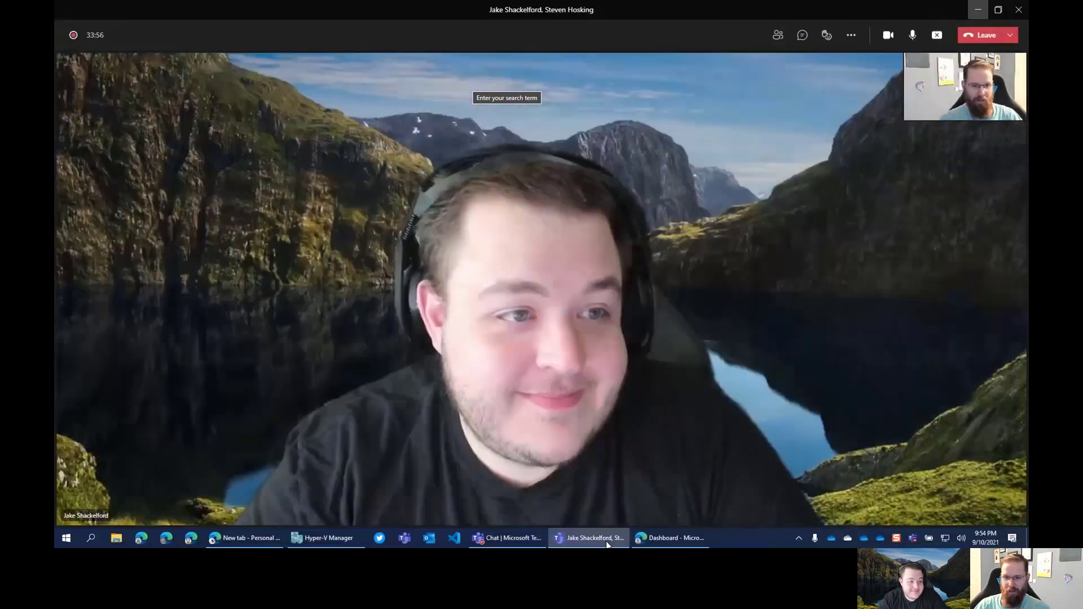
left_click(606, 540)
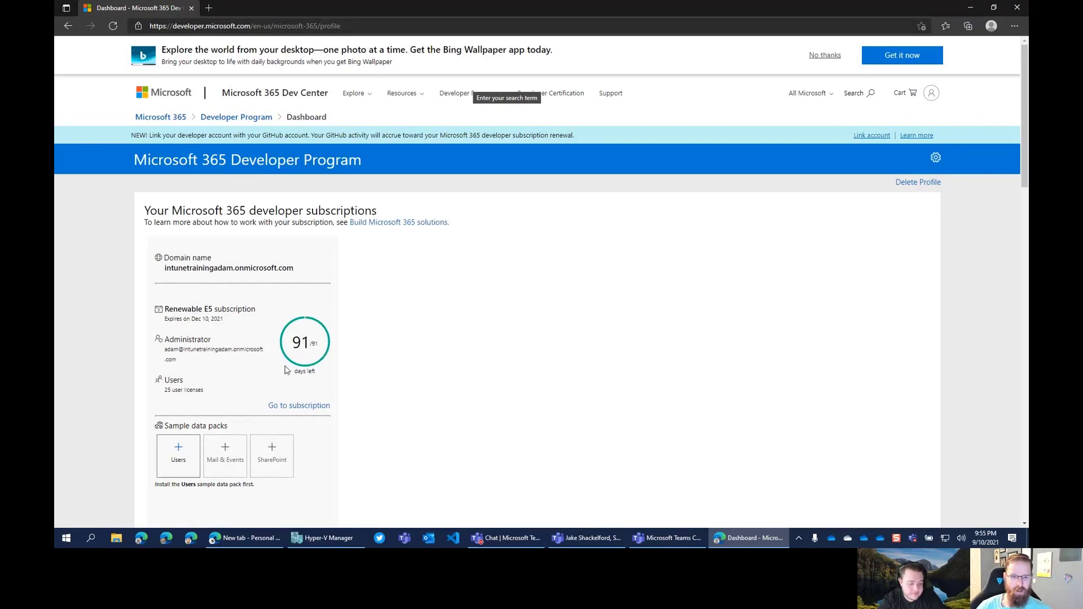
Go to the new E5 subscription, sign in with the admin password, and let Edge save it
scroll(230, 340, "down", 1)
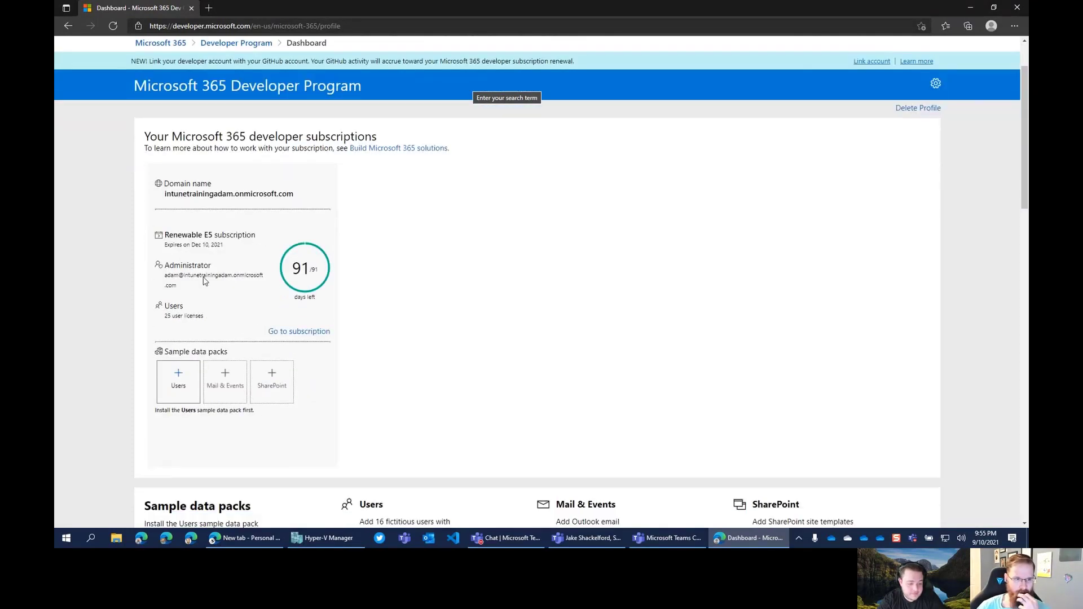
scroll(284, 213, "down", 1)
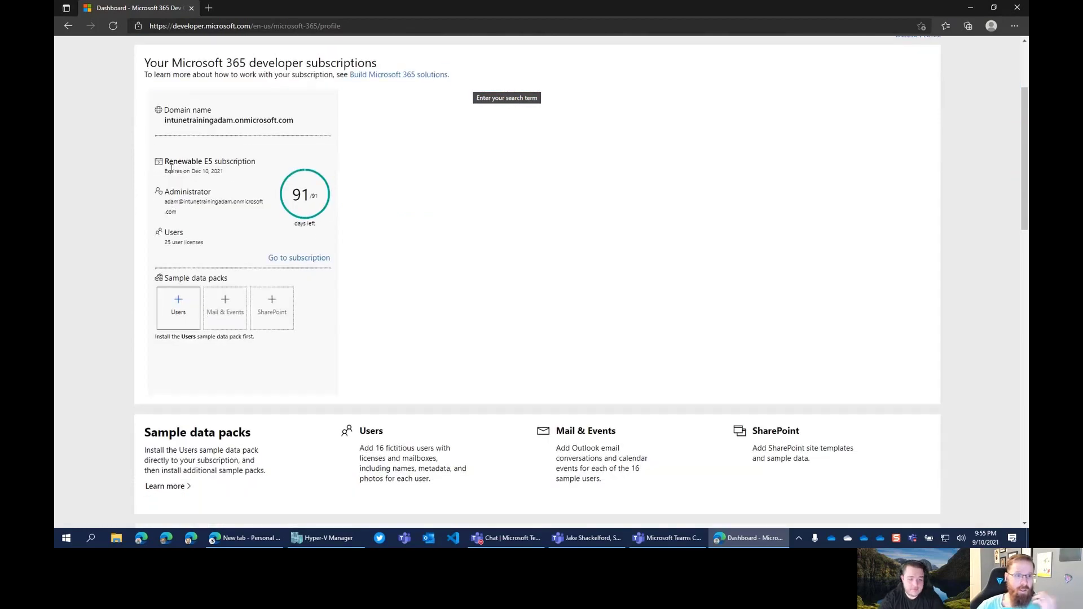
left_click(299, 261)
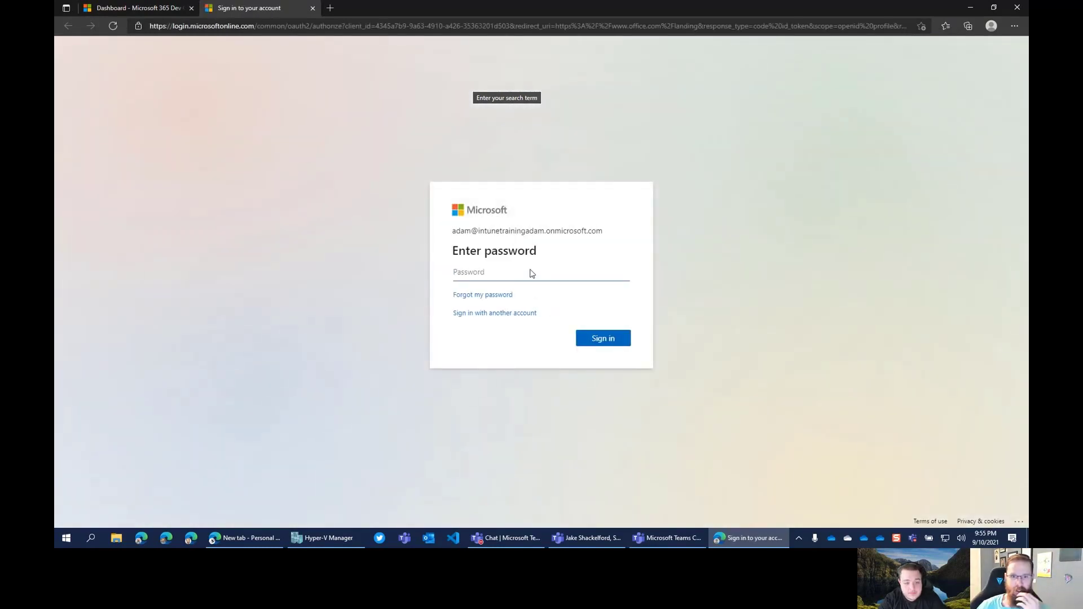
type("•••")
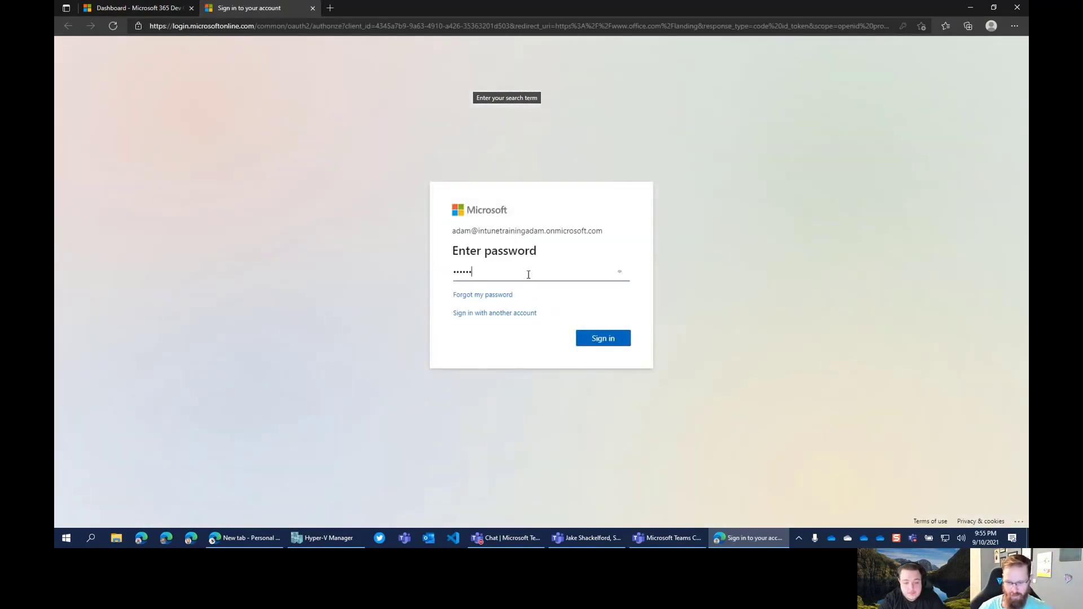
type("•••••••")
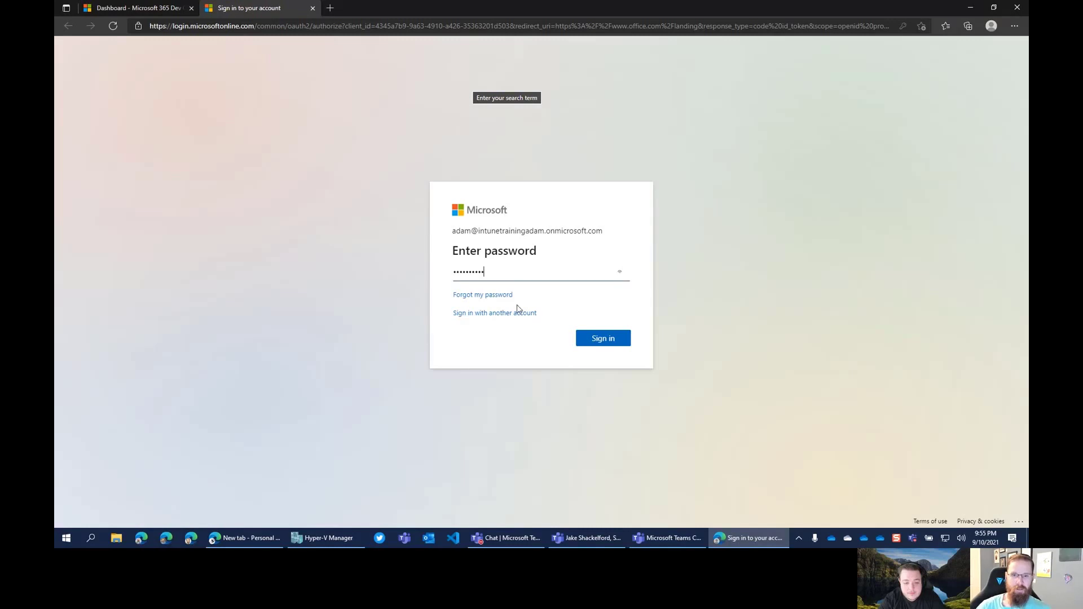
left_click(601, 338)
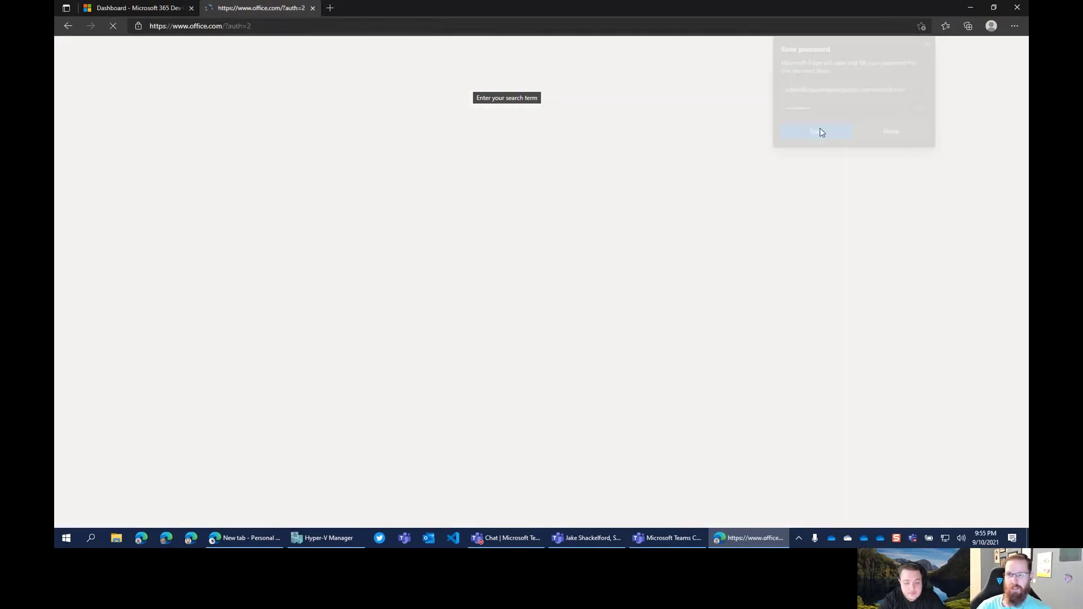
left_click(820, 128)
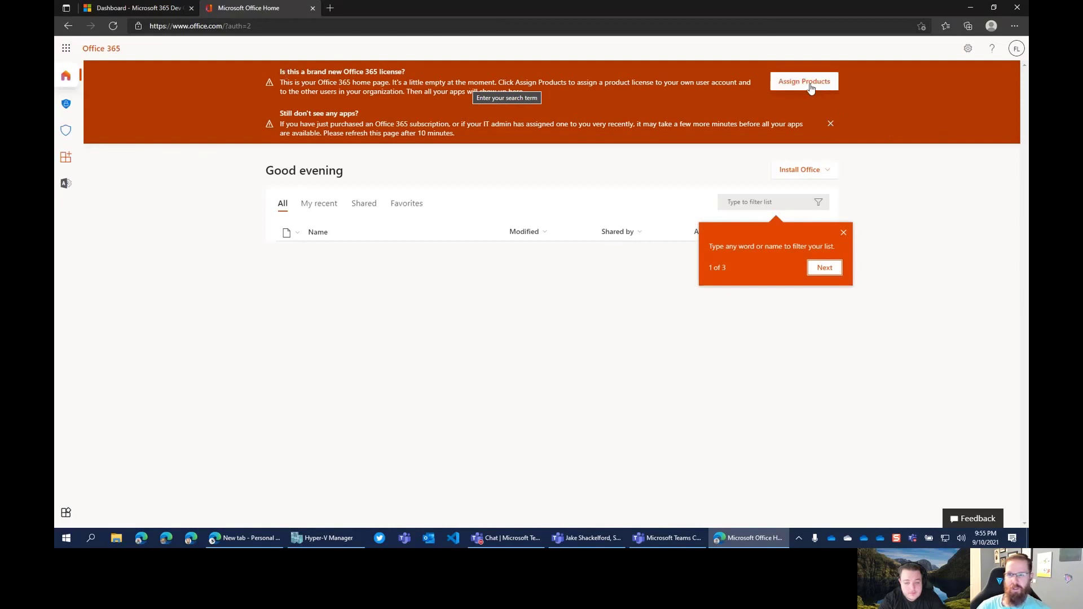
From Assign products, open the admin user's Edit username panel and close it unchanged
left_click(791, 83)
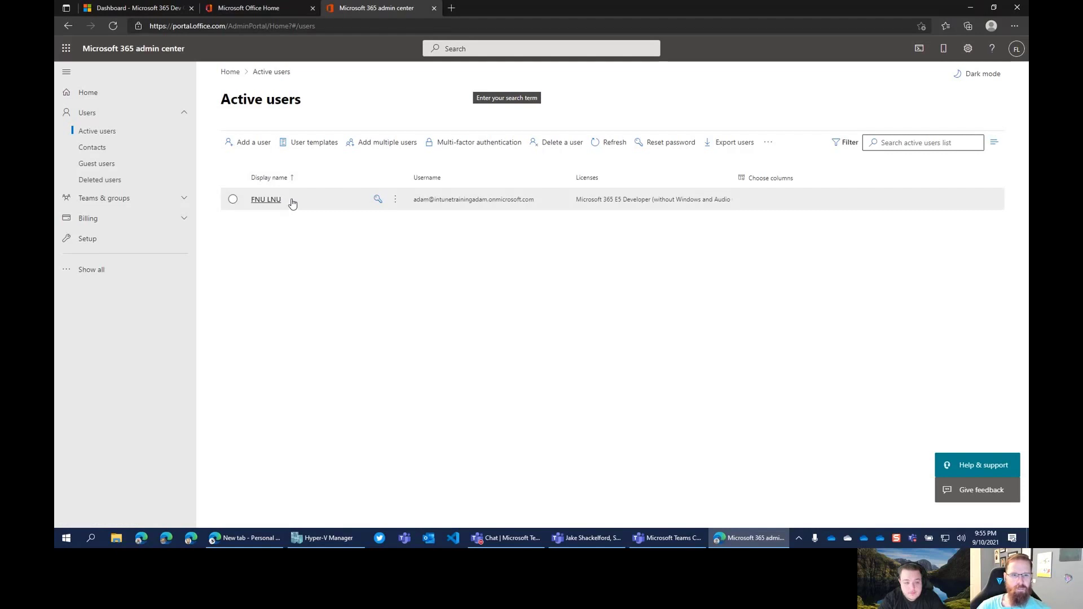
left_click(395, 200)
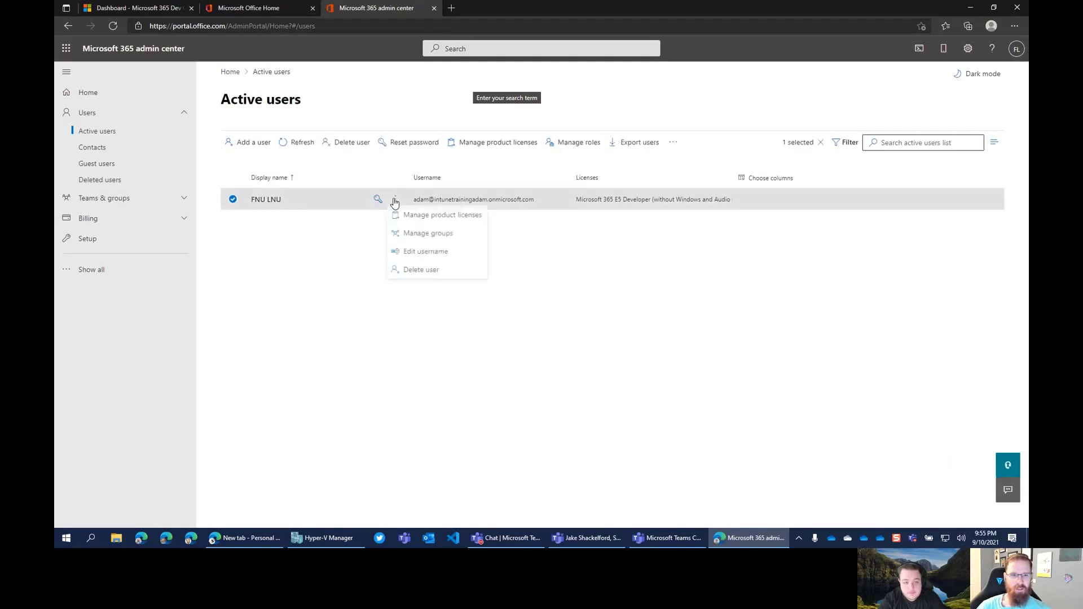
left_click(431, 255)
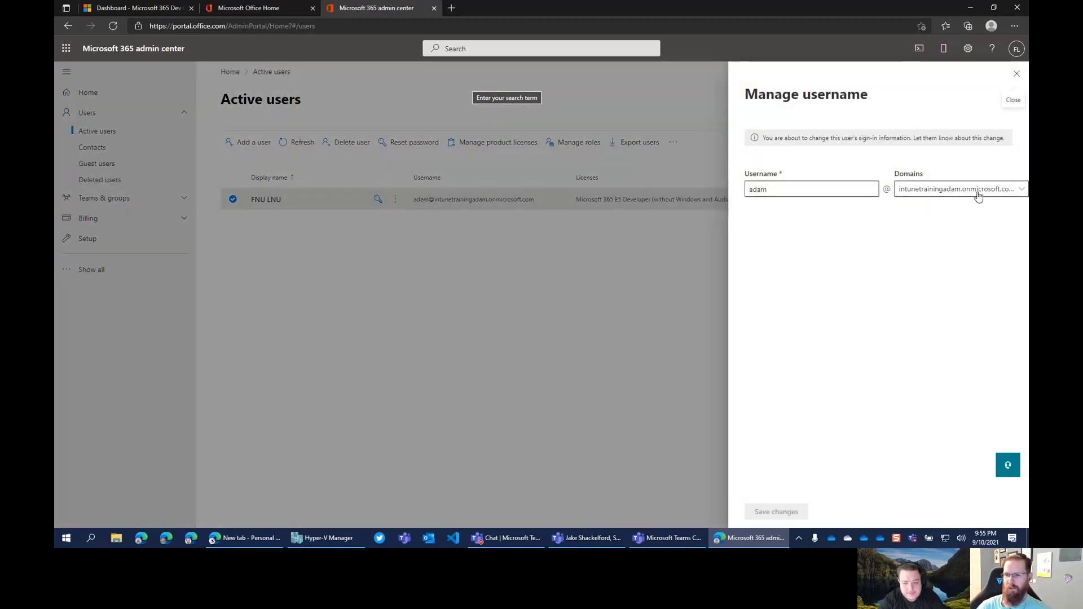
left_click(1016, 77)
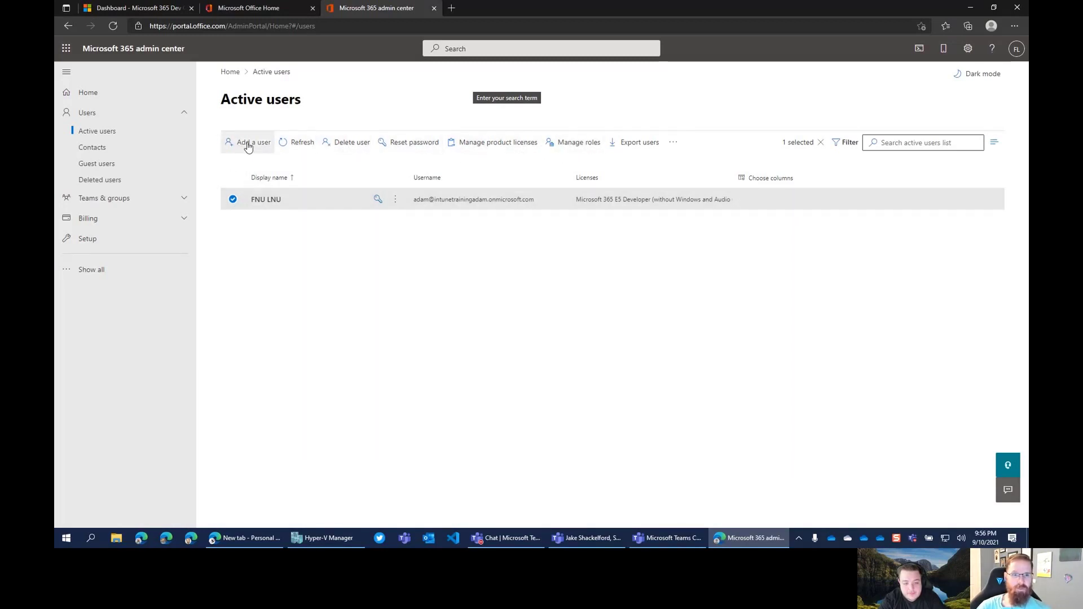
Expand the E5 Developer license's 59 apps, review them including Intune, and save changes
left_click(515, 146)
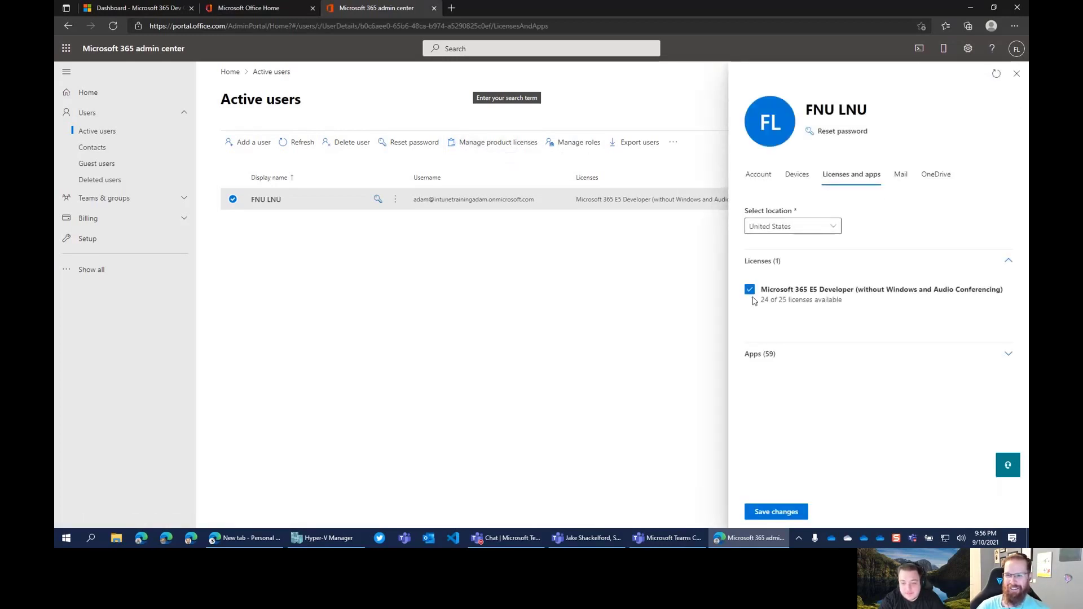
left_click(804, 358)
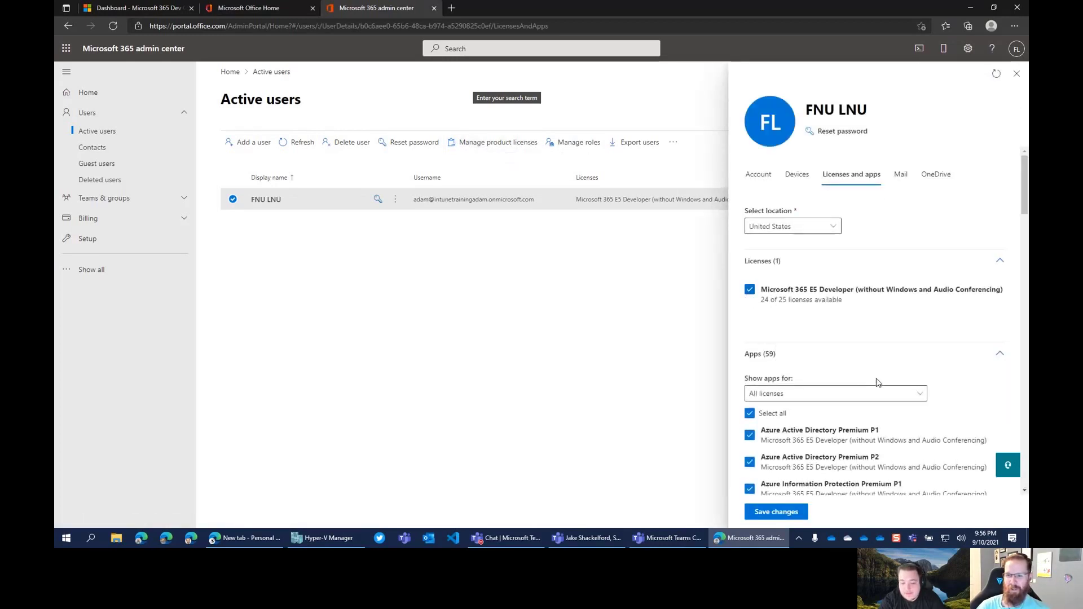
scroll(921, 378, "down", 1)
scroll(893, 374, "down", 2)
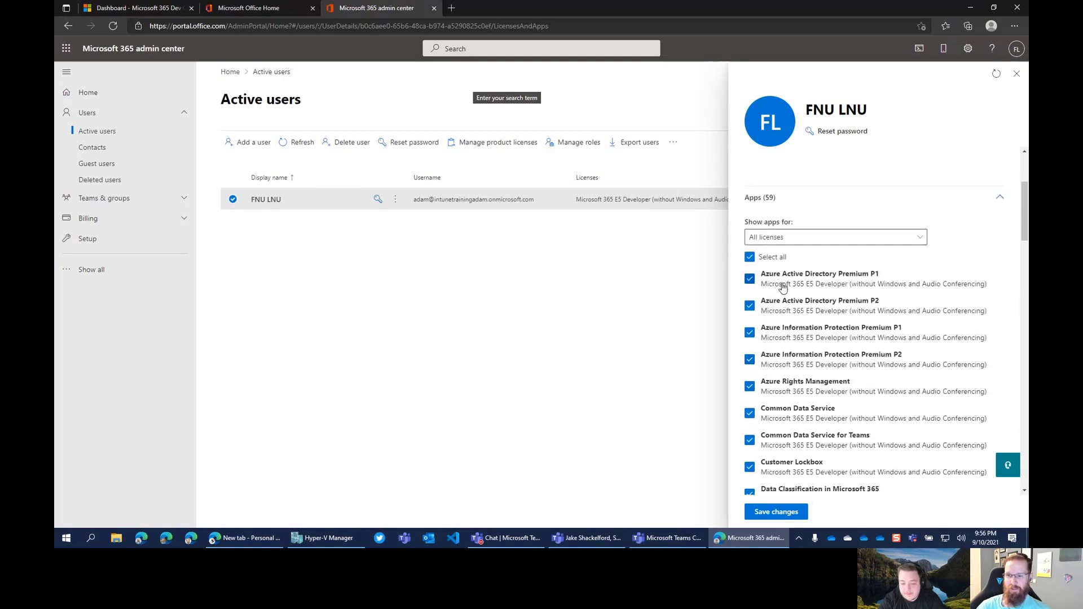
scroll(853, 350, "down", 1)
scroll(853, 350, "down", 4)
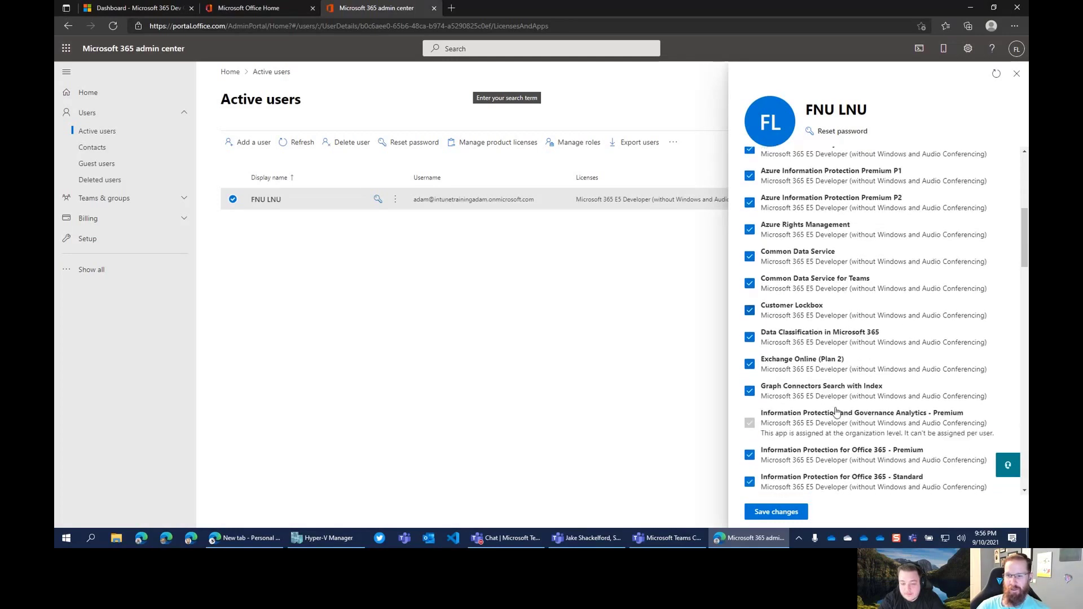
scroll(831, 403, "down", 7)
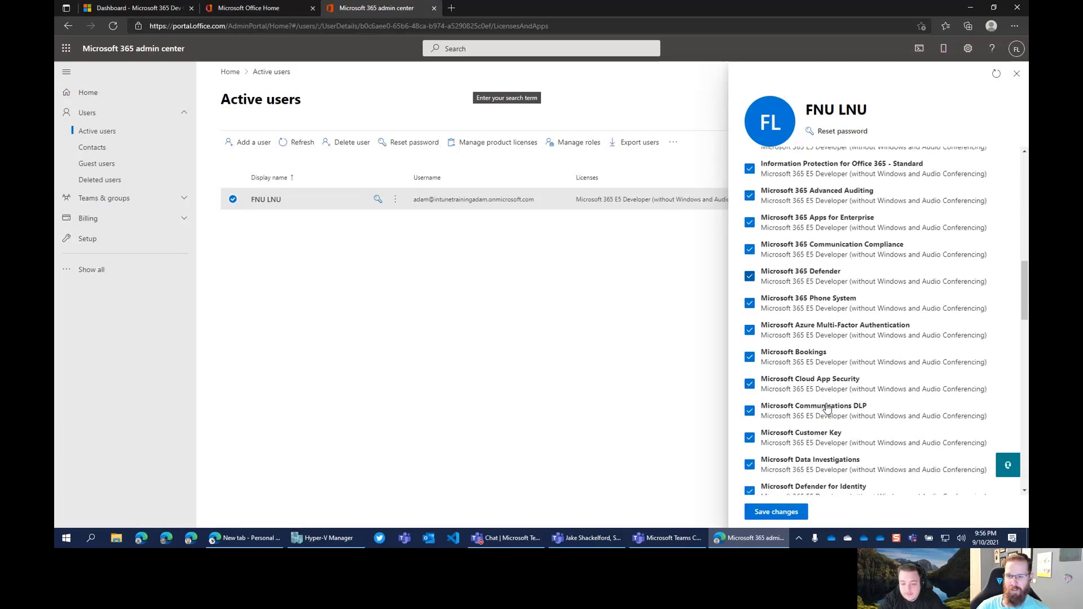
scroll(824, 413, "down", 2)
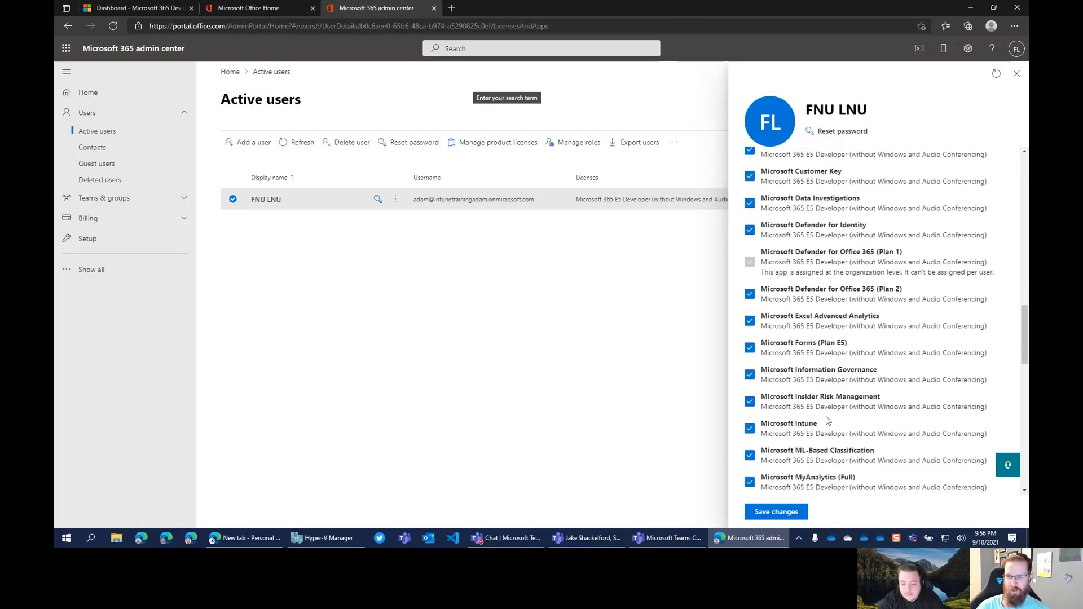
scroll(824, 414, "down", 1)
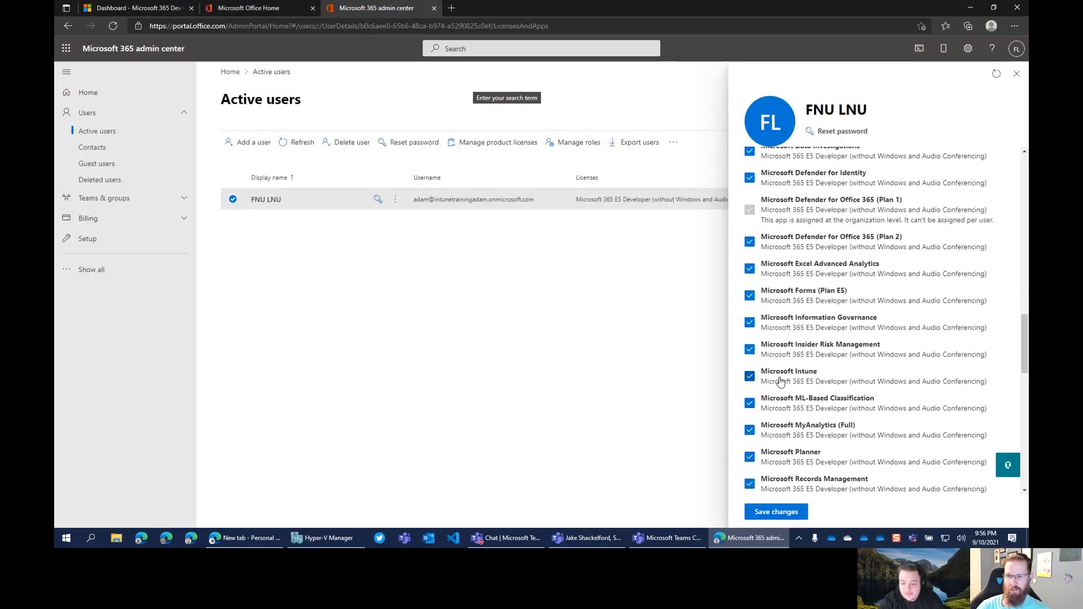
scroll(829, 377, "down", 1)
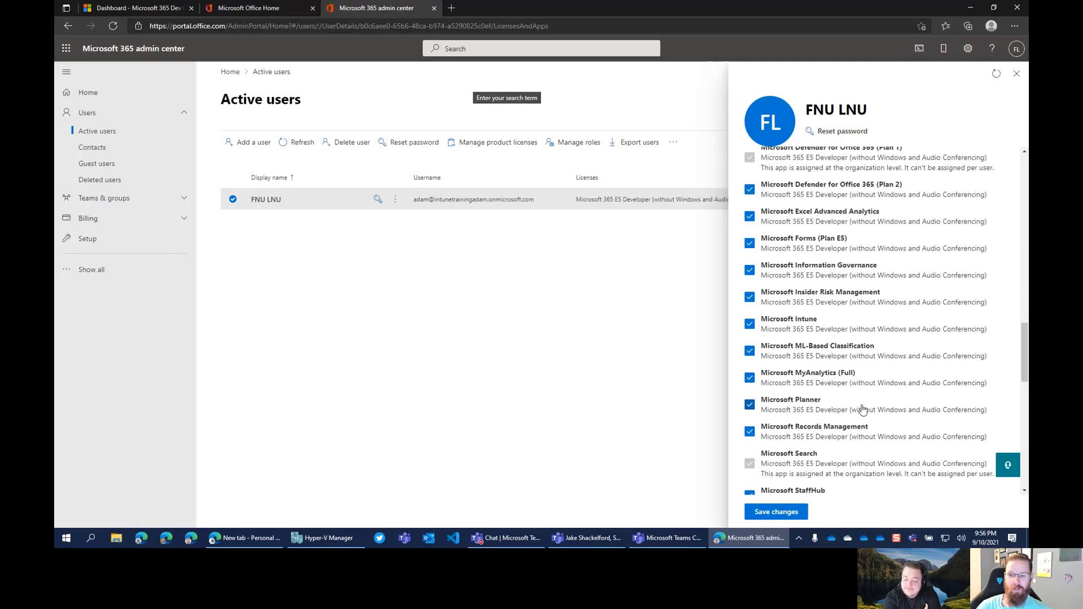
scroll(886, 402, "down", 2)
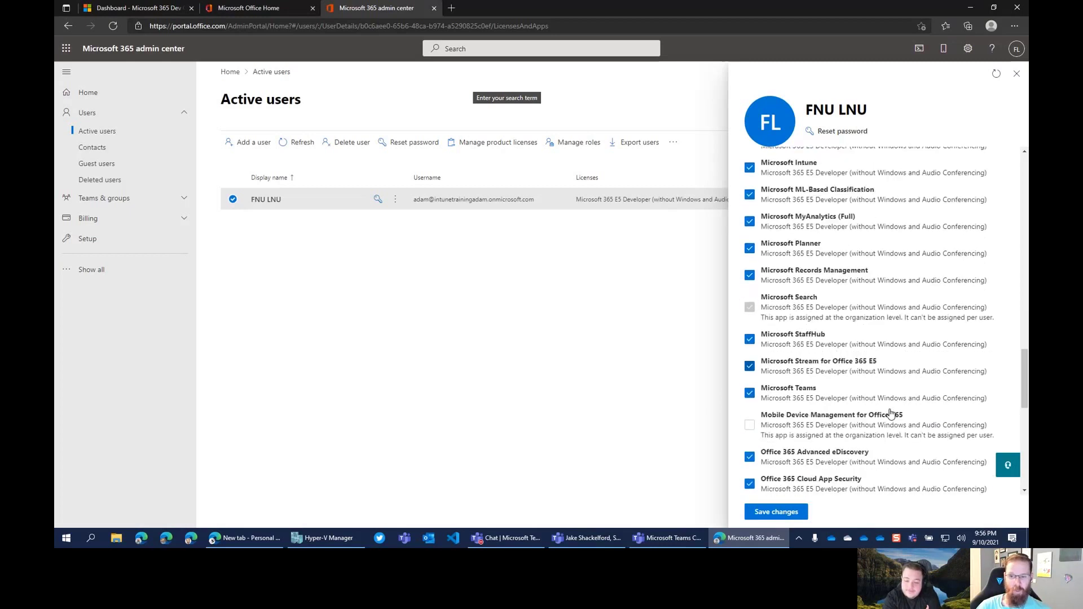
scroll(891, 416, "down", 1)
scroll(926, 415, "down", 2)
scroll(921, 434, "down", 6)
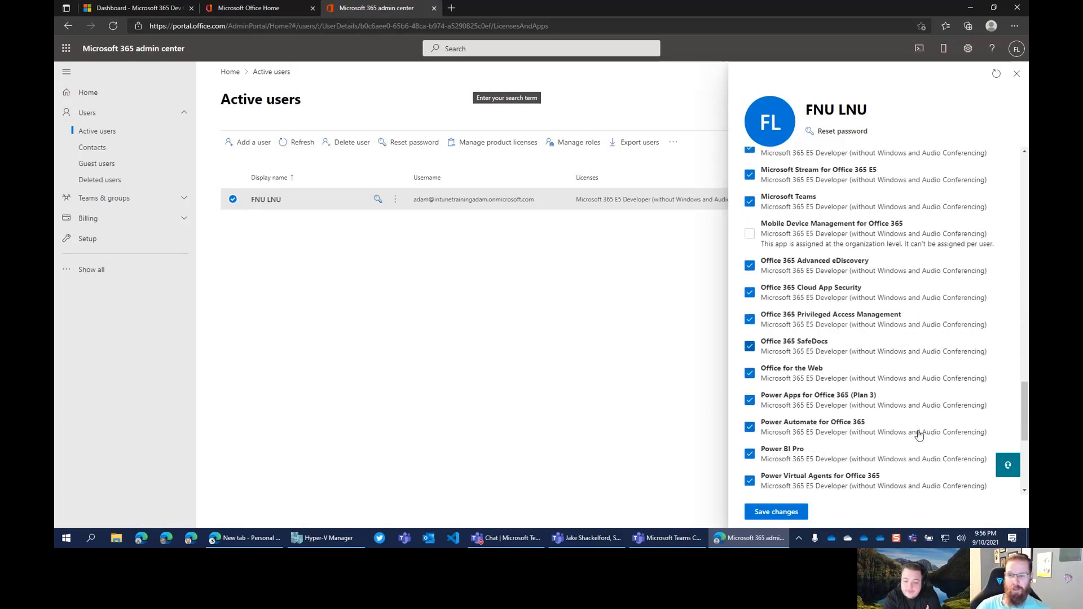
scroll(910, 439, "up", 20)
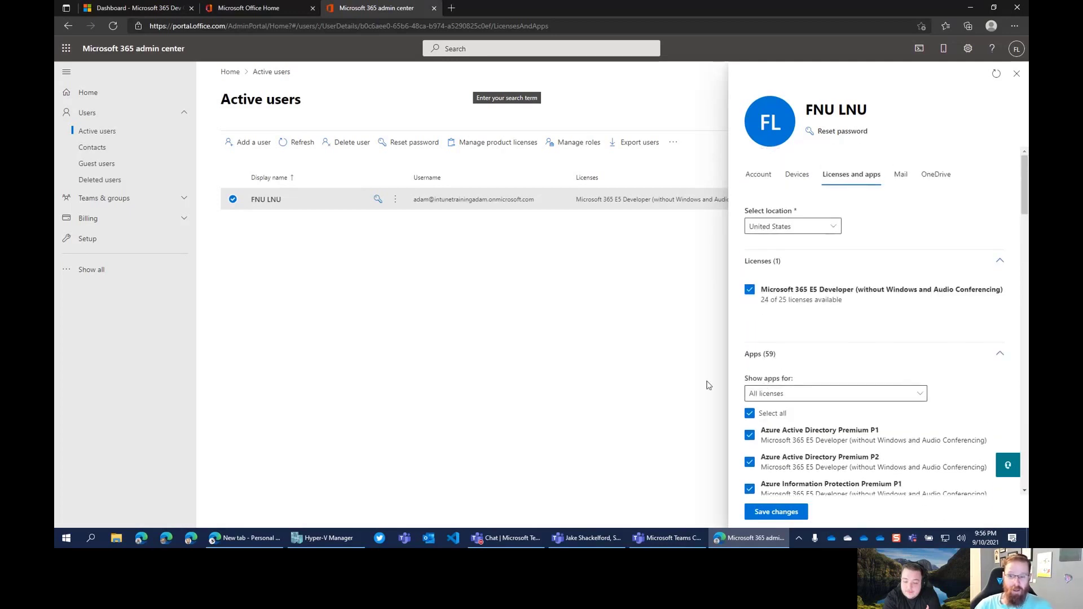
left_click(781, 513)
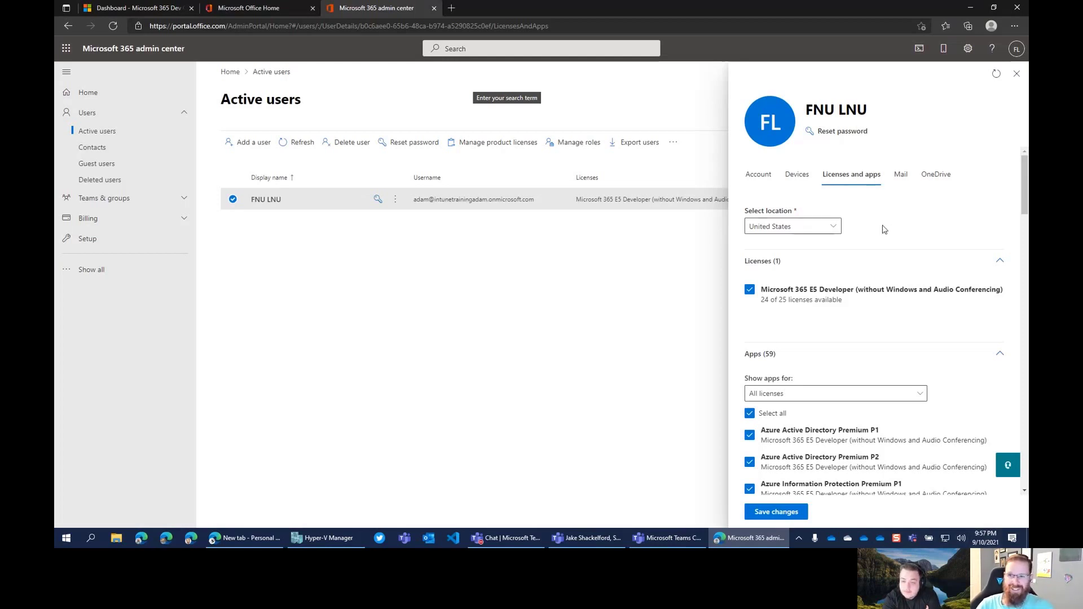
Check the admin user's Account and Devices tabs, then close the user details pane
left_click(758, 174)
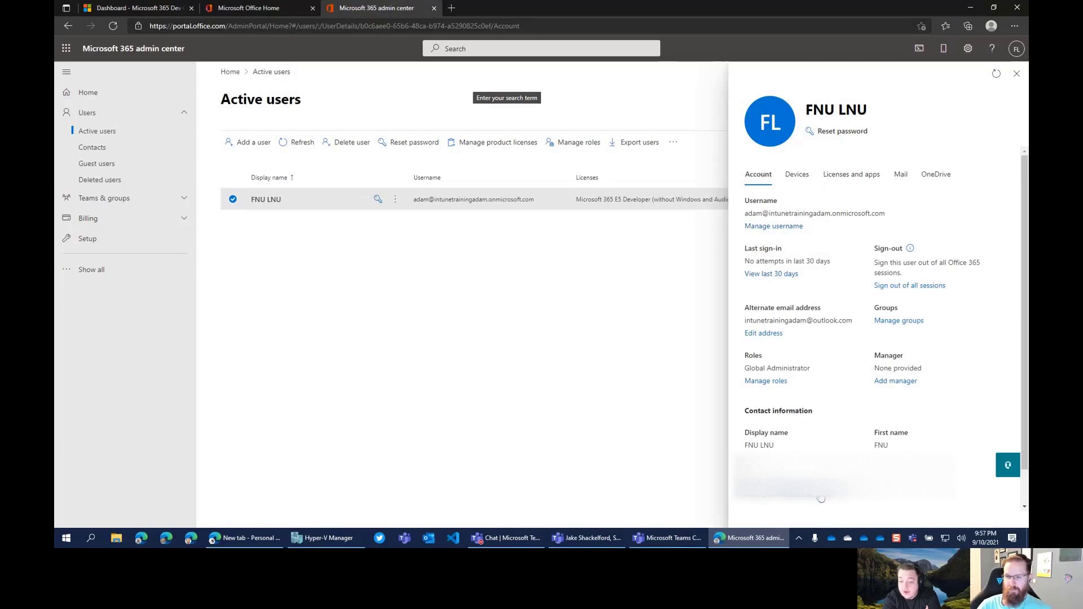
left_click(797, 176)
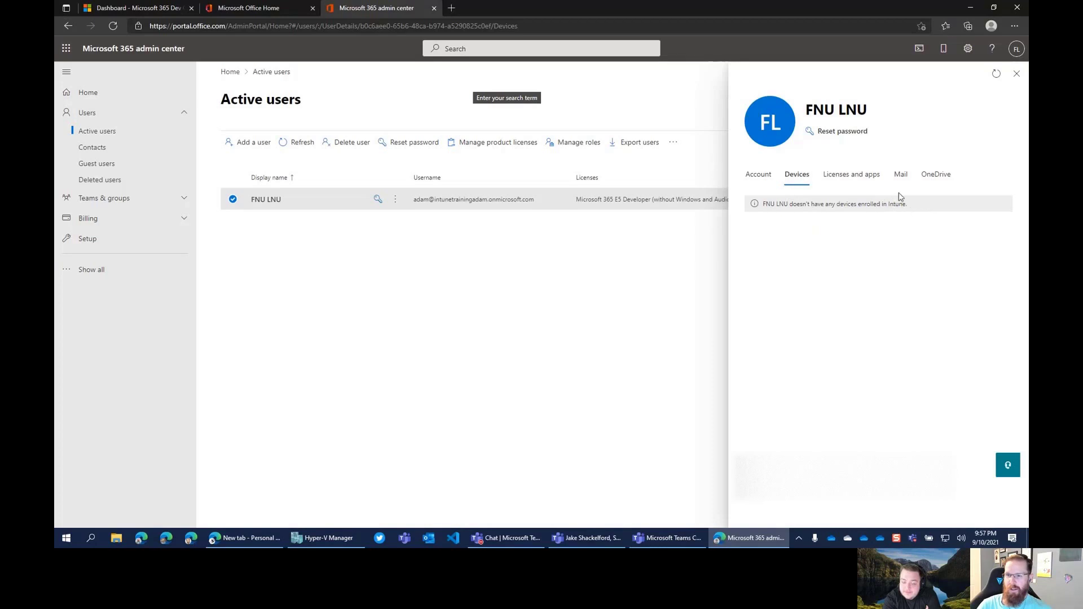
left_click(762, 177)
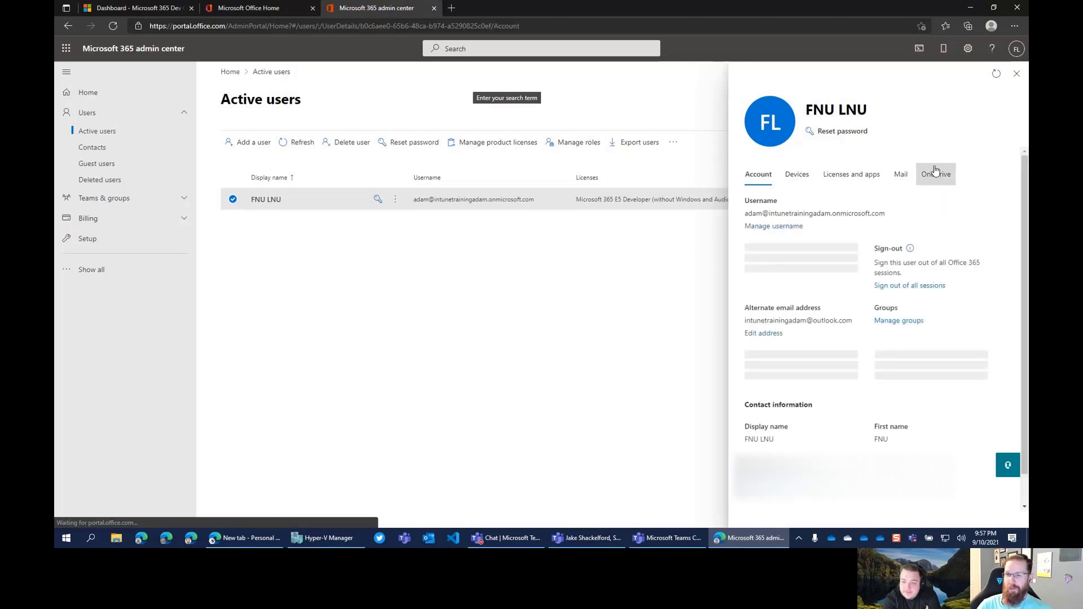
left_click(1018, 77)
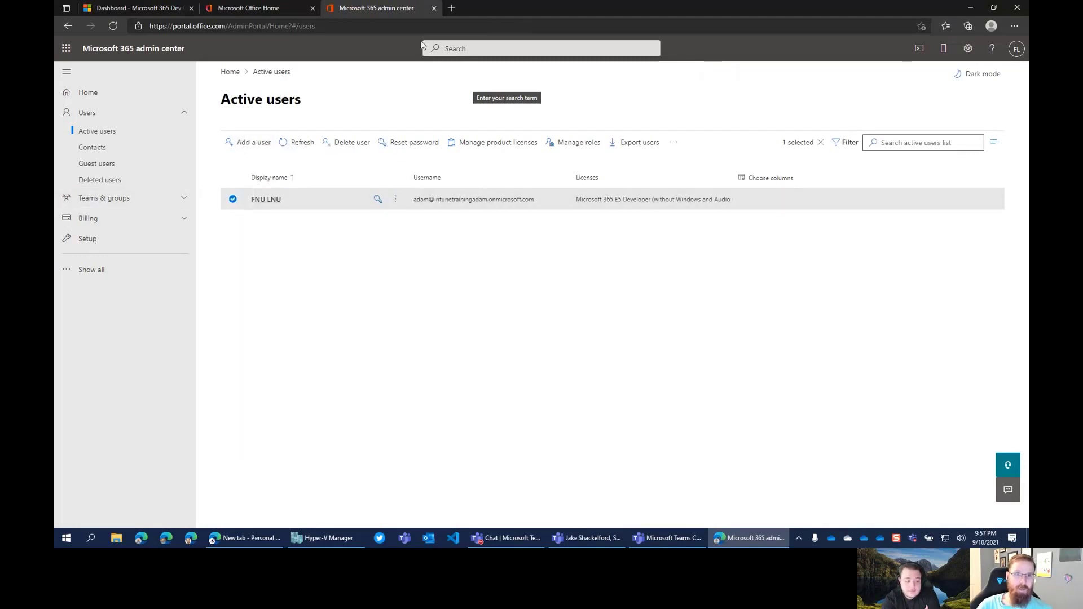
Go to portal.azure.com in a new tab, sign in as the tenant admin, and skip the tour
left_click(453, 8)
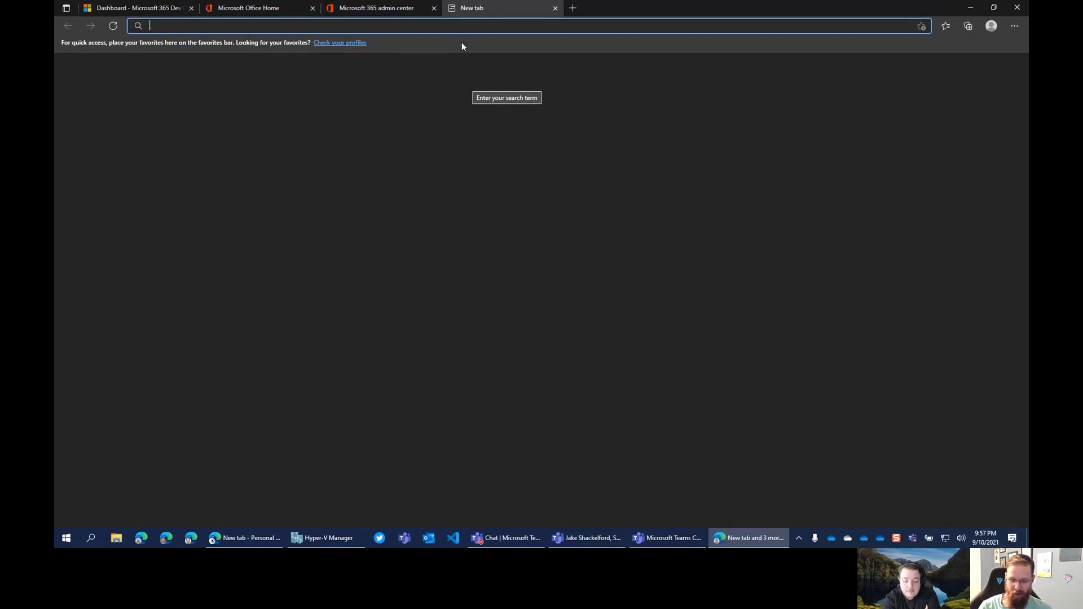
type("portal")
type(".azure.")
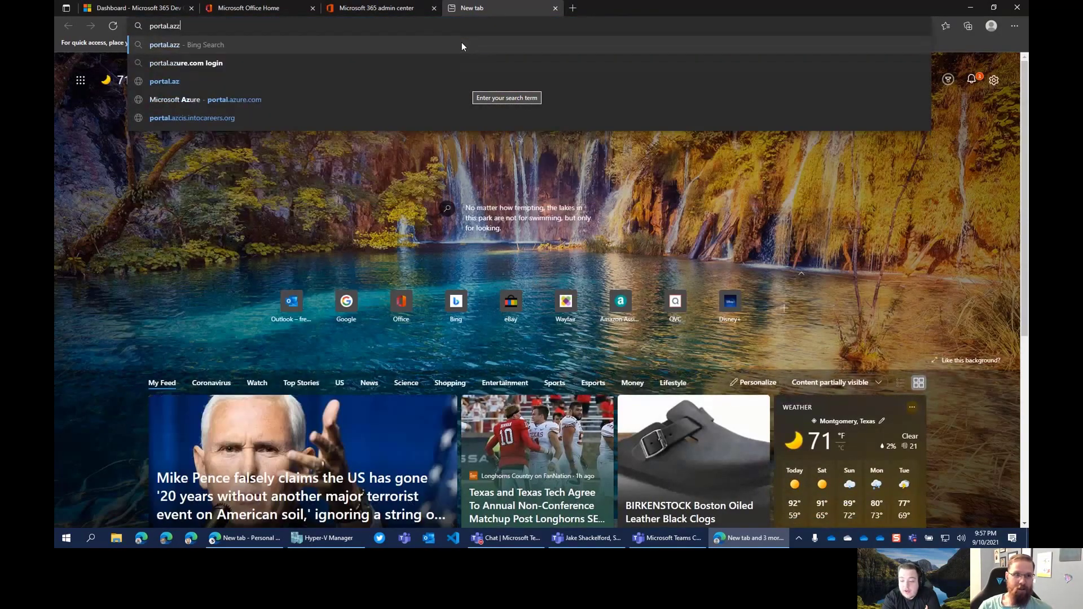
type("com")
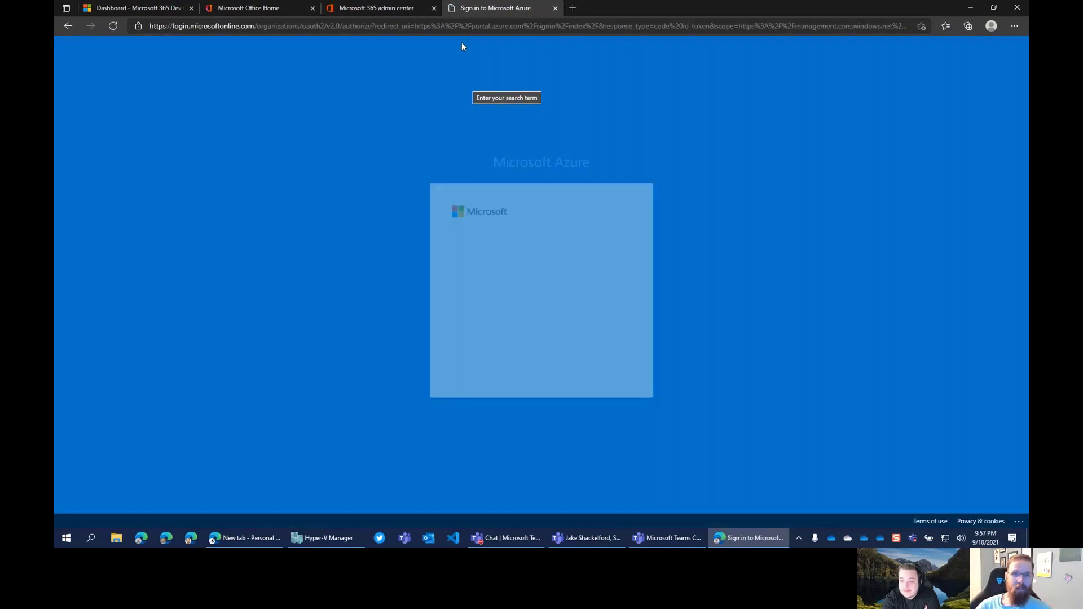
left_click(565, 278)
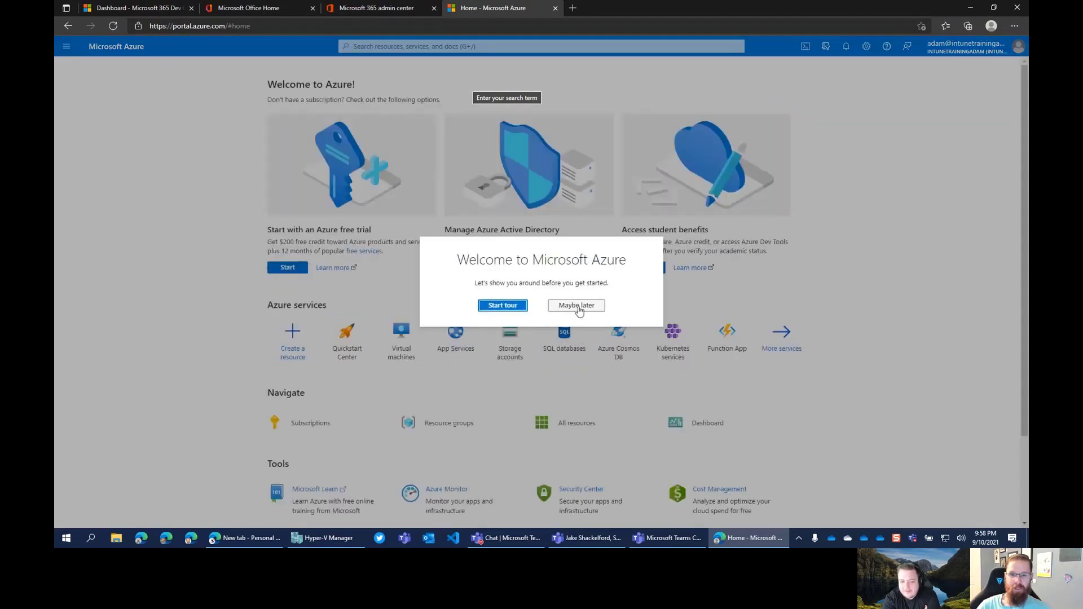
left_click(585, 310)
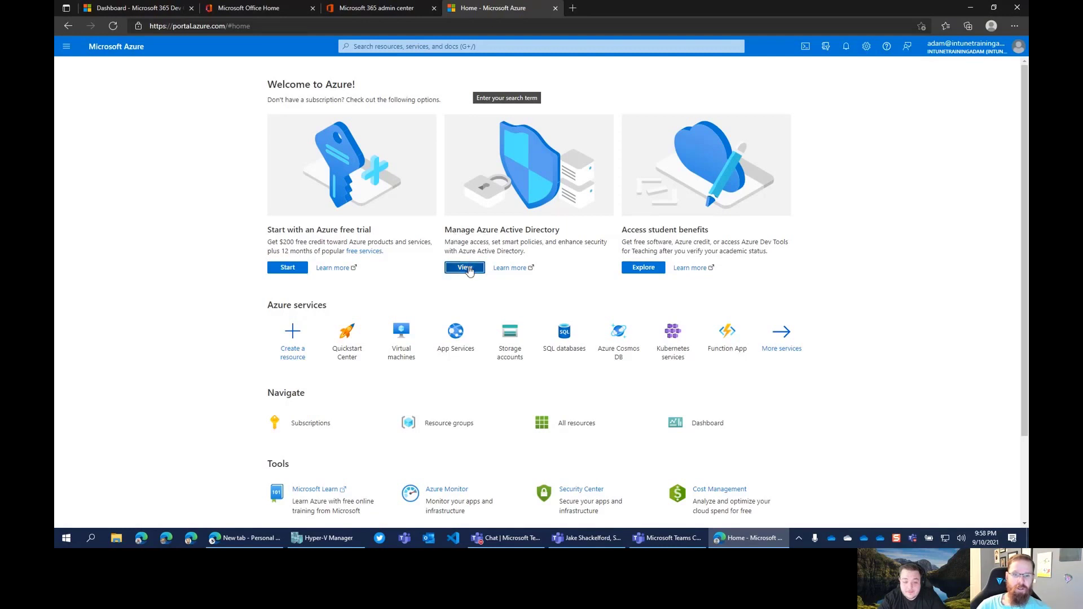
Open the admin user's profile from Azure Active Directory and make it editable
left_click(465, 268)
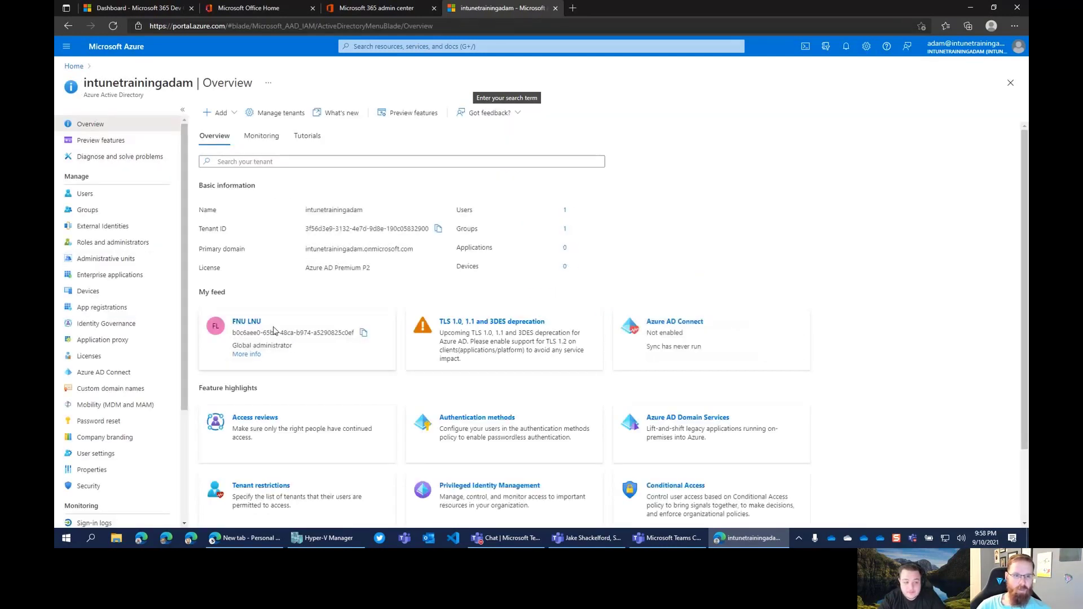
left_click(248, 322)
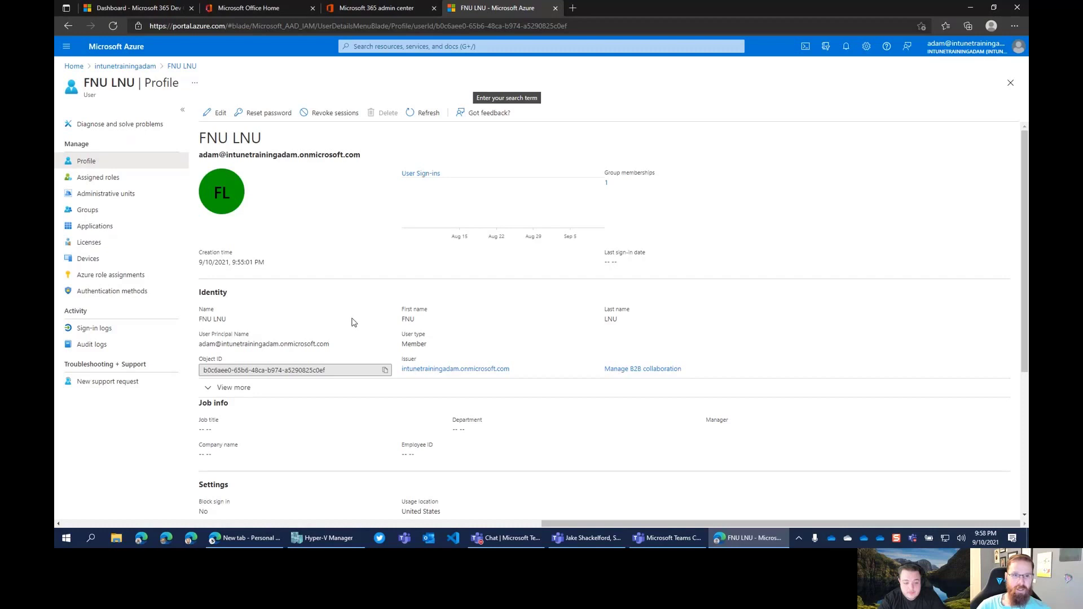
left_click(216, 113)
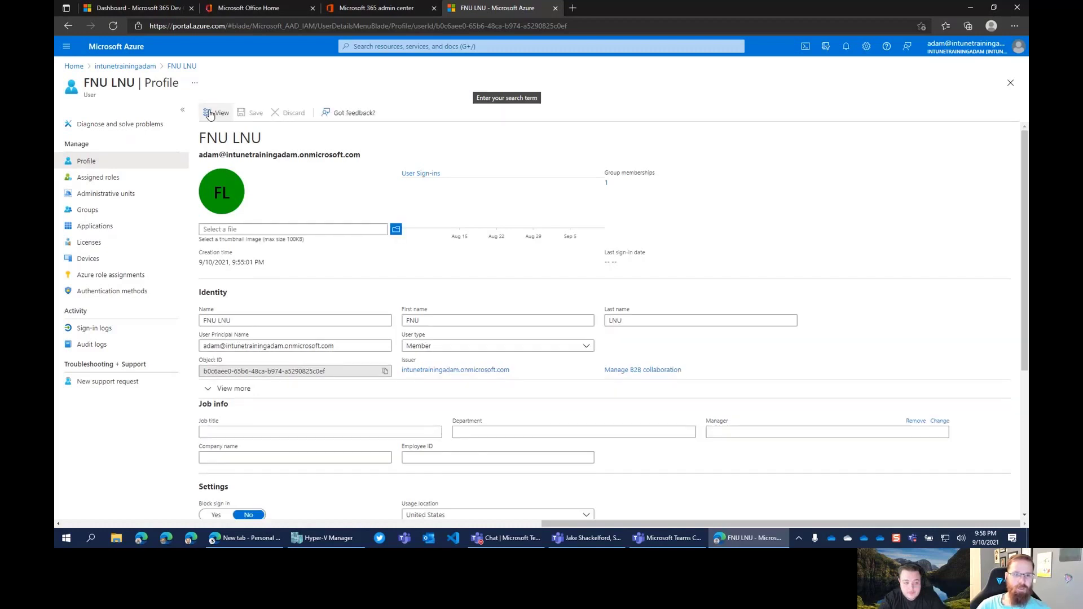
left_click_drag(243, 322, 141, 318)
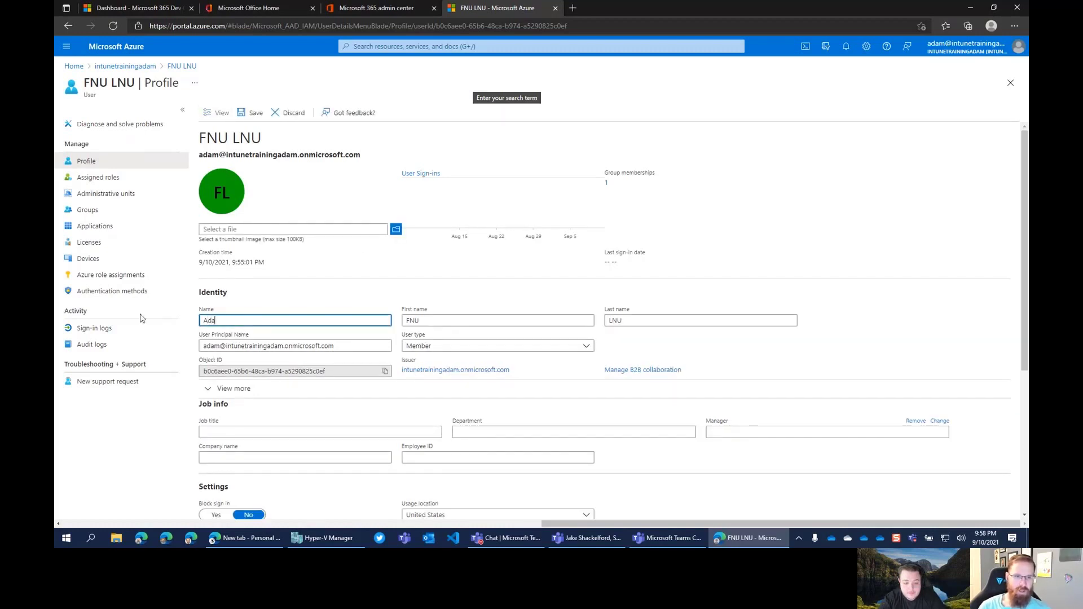
key("Tab")
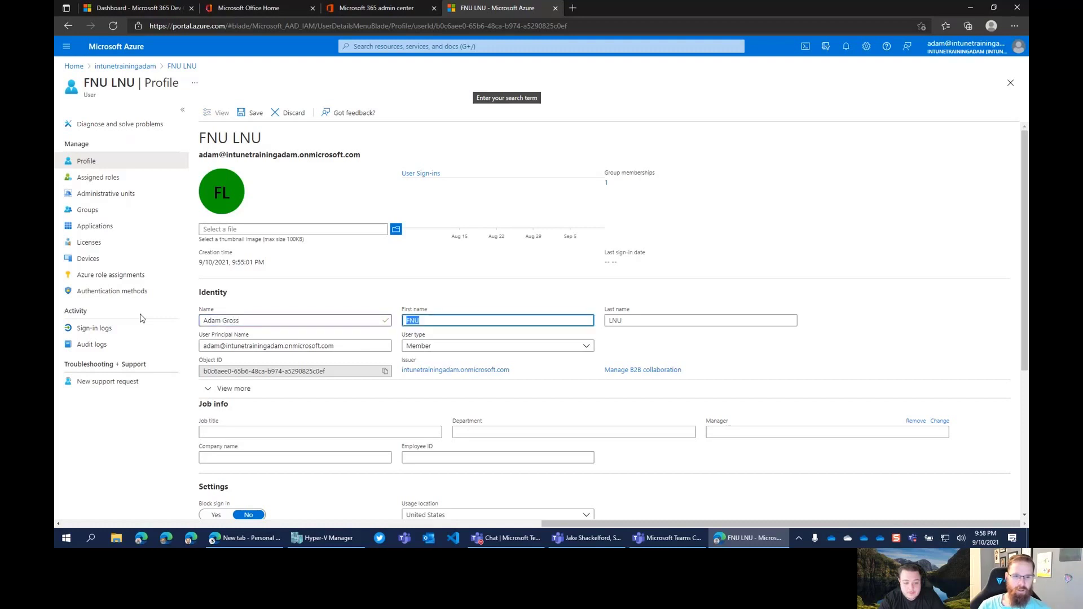
key("Tab")
type("G")
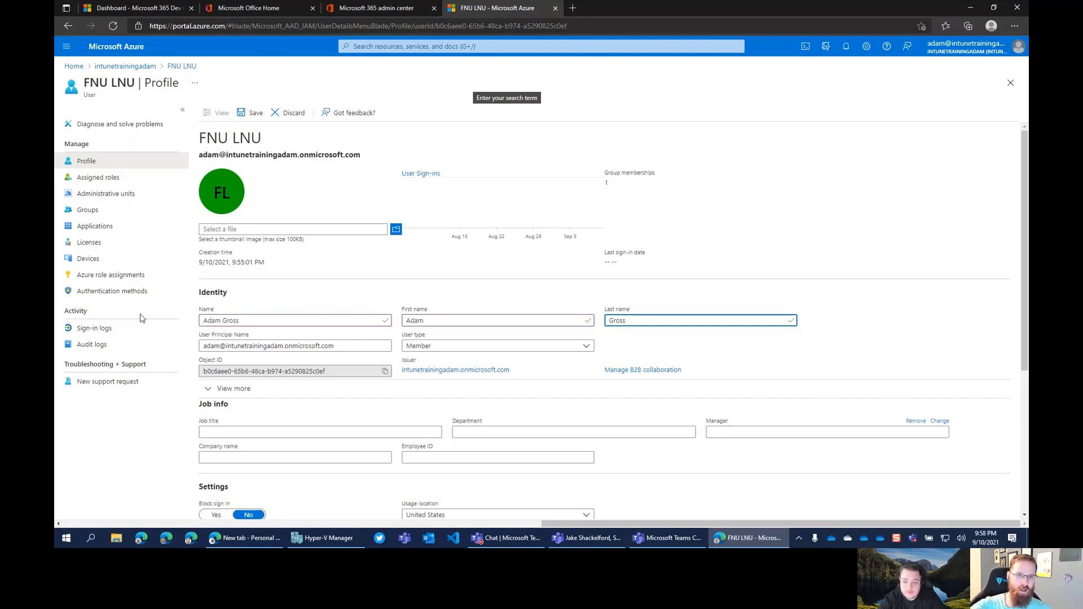
left_click(770, 348)
scroll(743, 353, "down", 1)
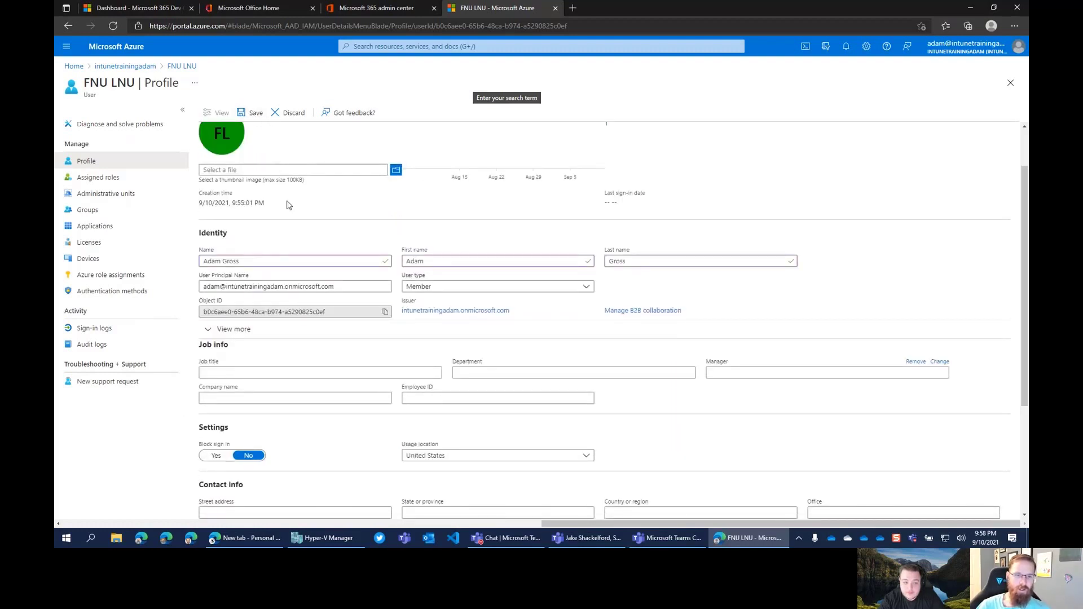
left_click(251, 113)
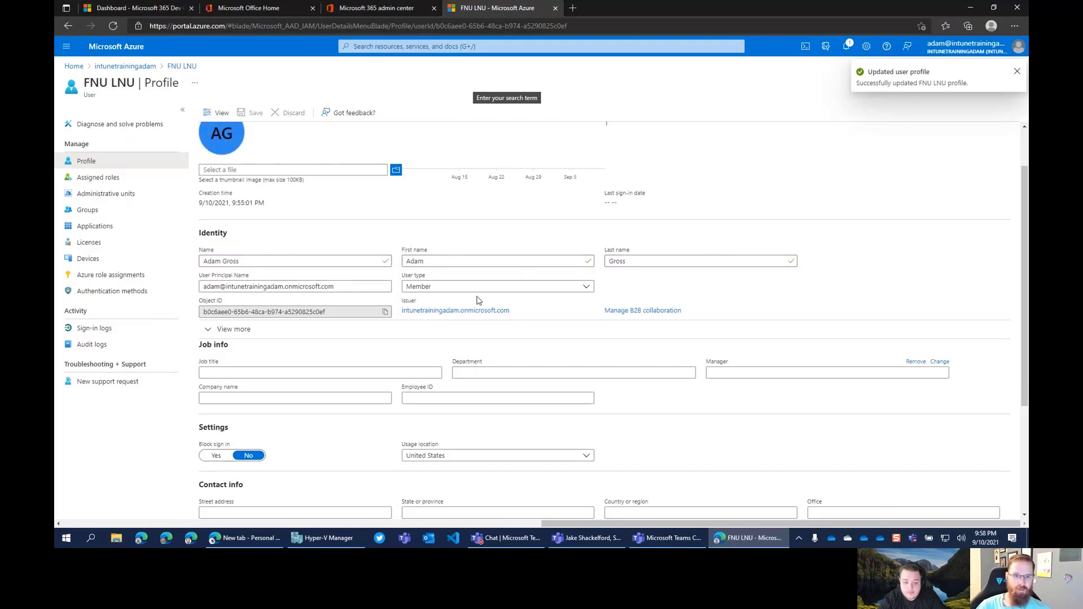
scroll(437, 315, "up", 2)
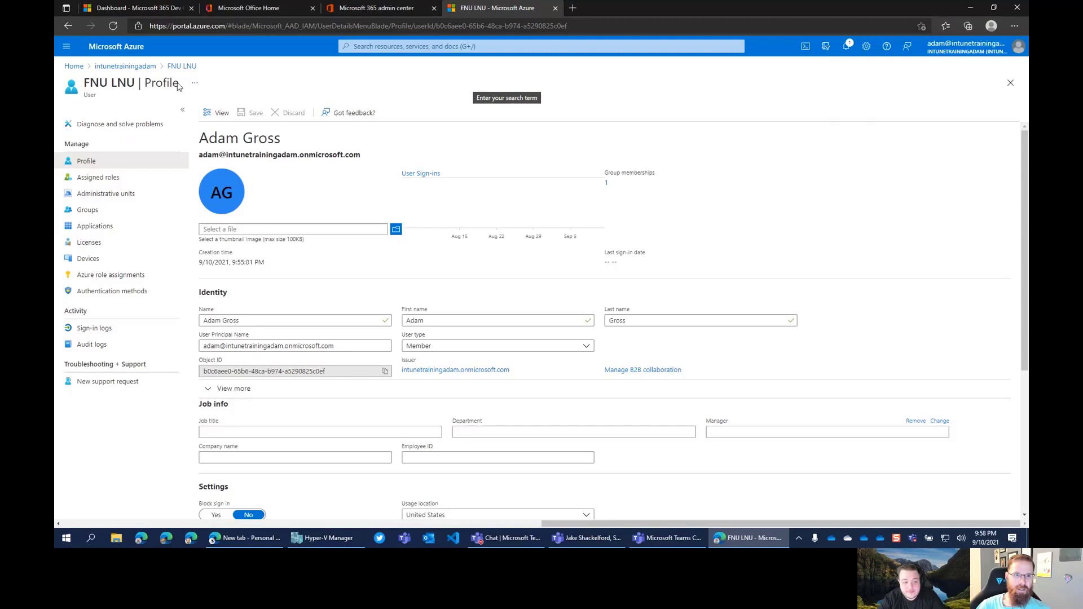
left_click(148, 66)
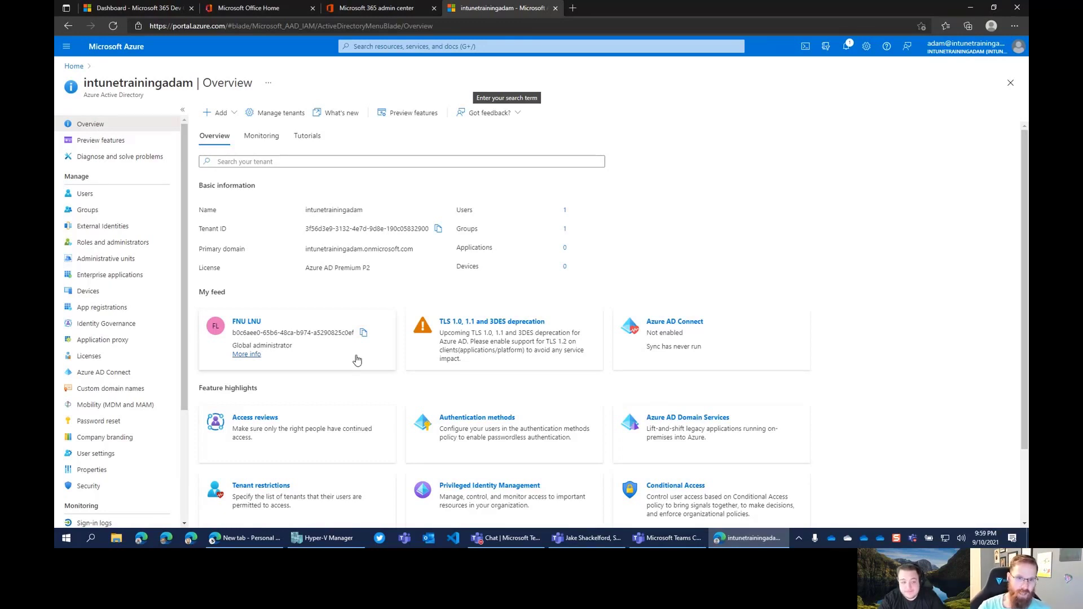
Search 'endpoint' in a new tab, open Microsoft Endpoint Manager admin center, and sign in as tenant admin
left_click(573, 8)
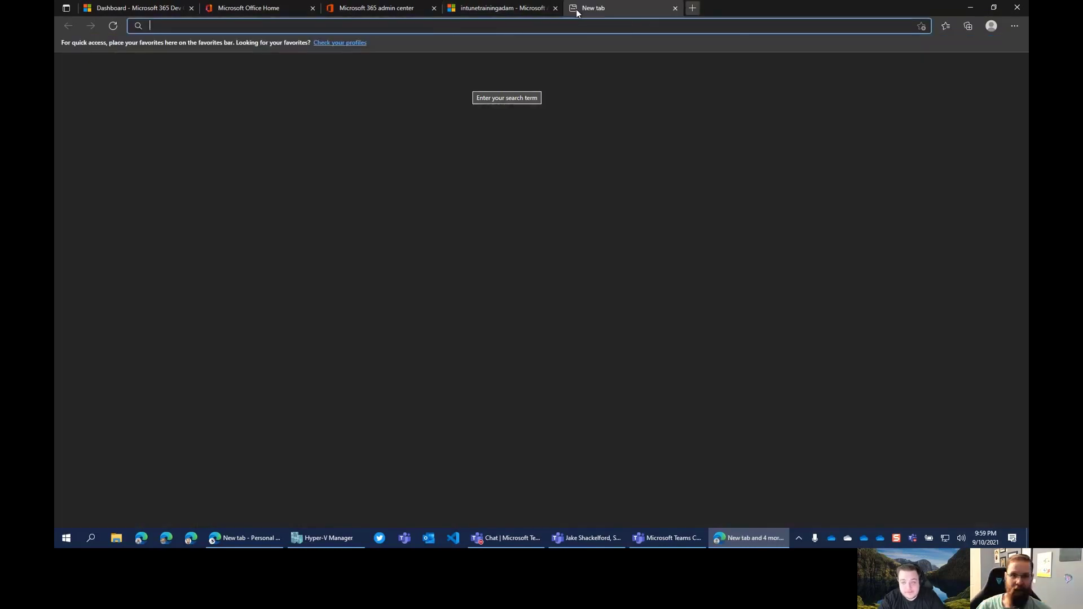
type("endpoint")
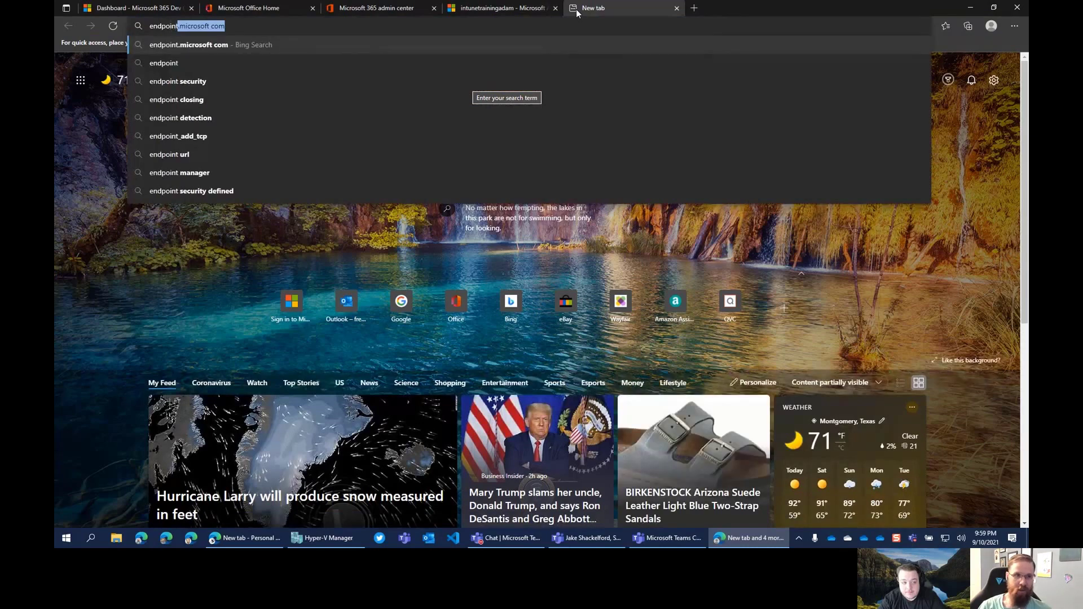
key("Return")
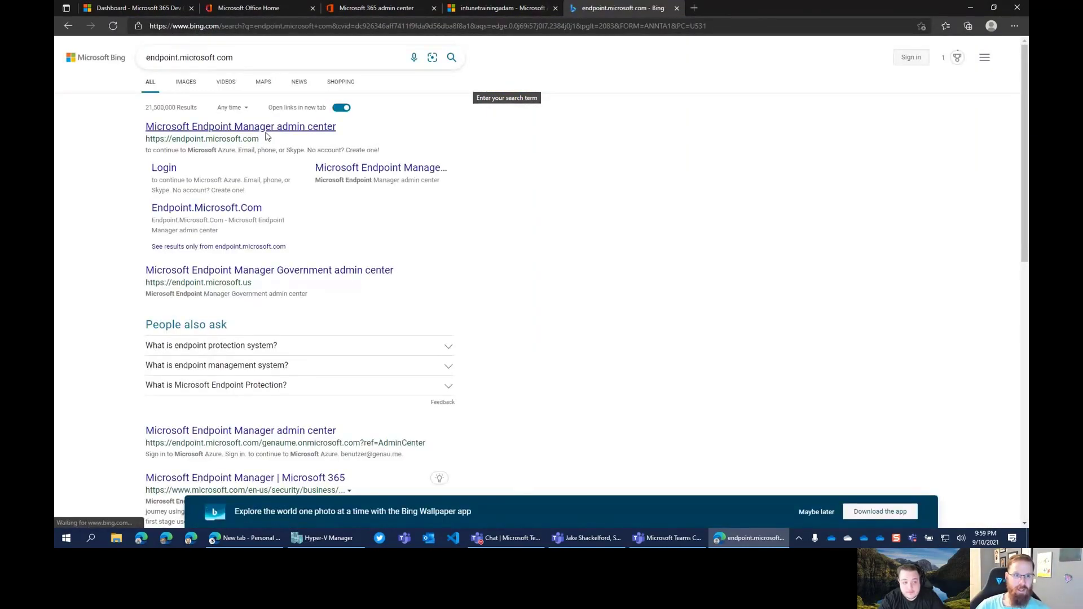
left_click(274, 127)
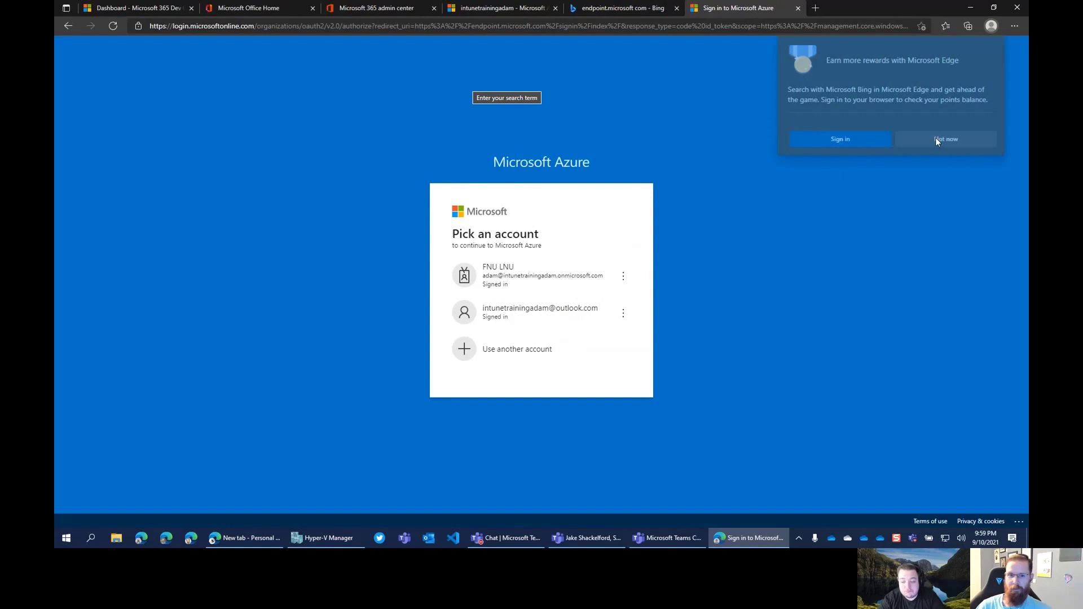
left_click(937, 141)
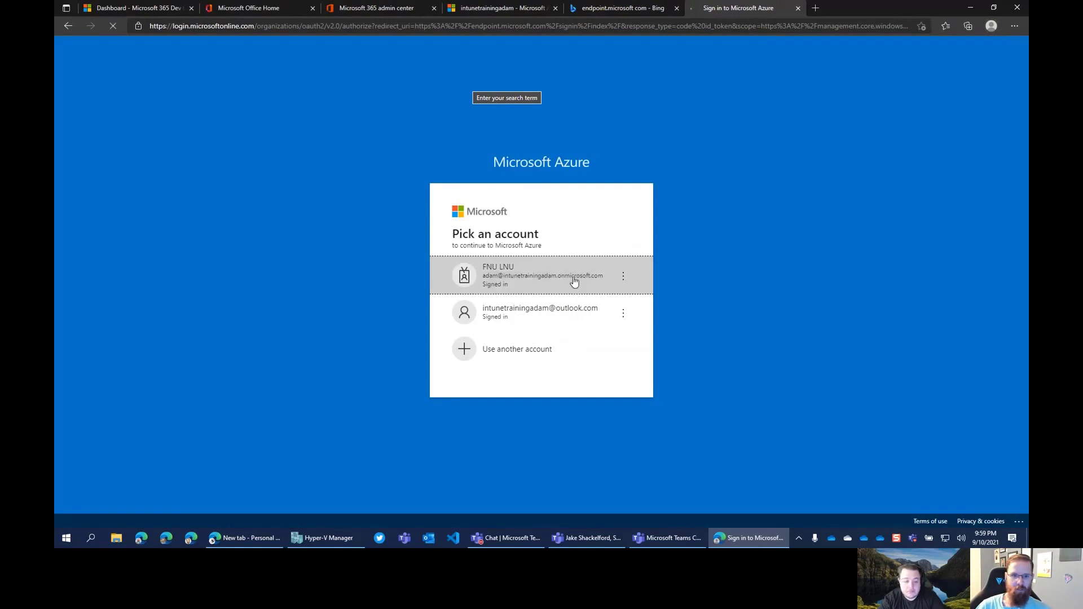
left_click(571, 278)
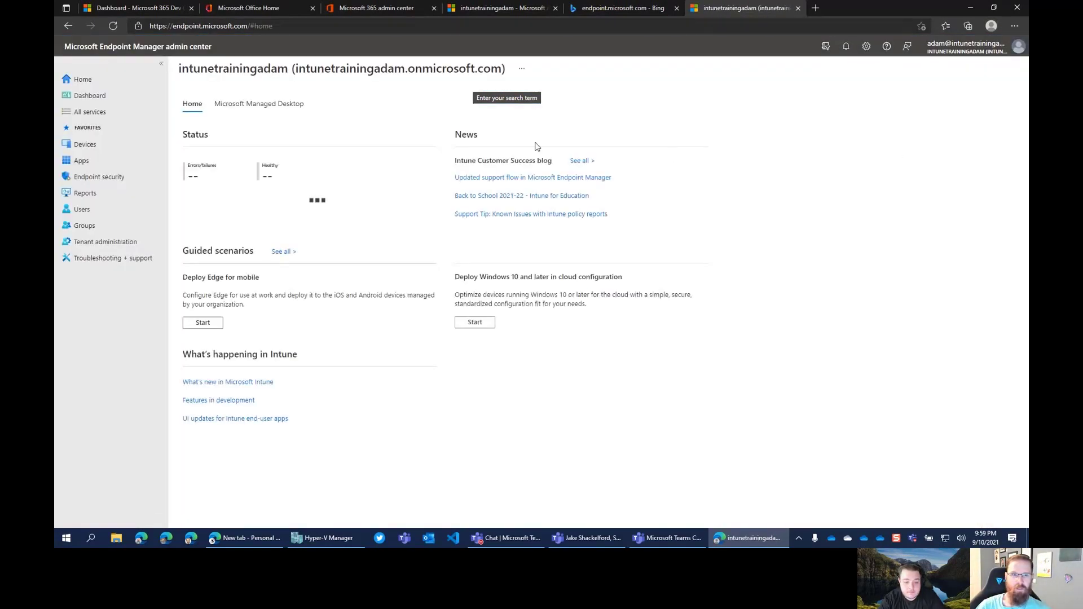
Confirm Devices > All devices lists 0 devices, then return to the 365 admin center tab
left_click(86, 144)
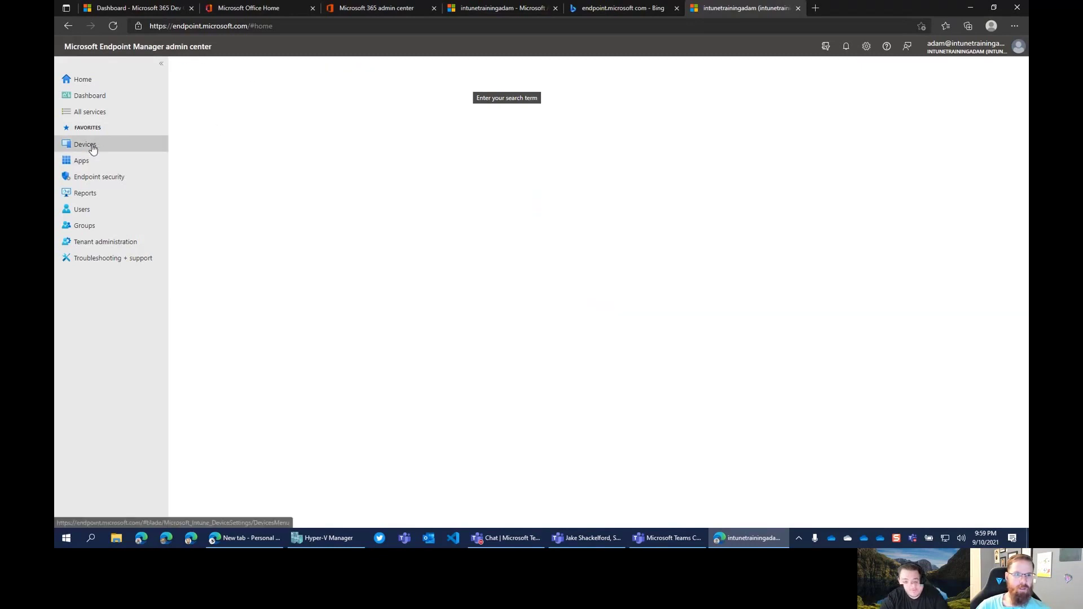
left_click(221, 149)
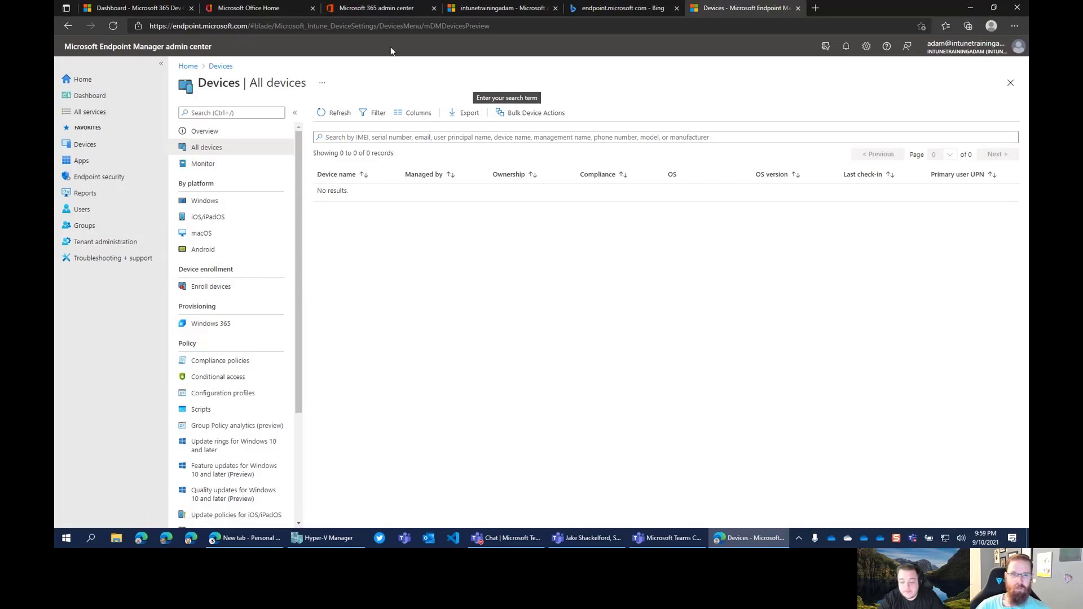
left_click(381, 9)
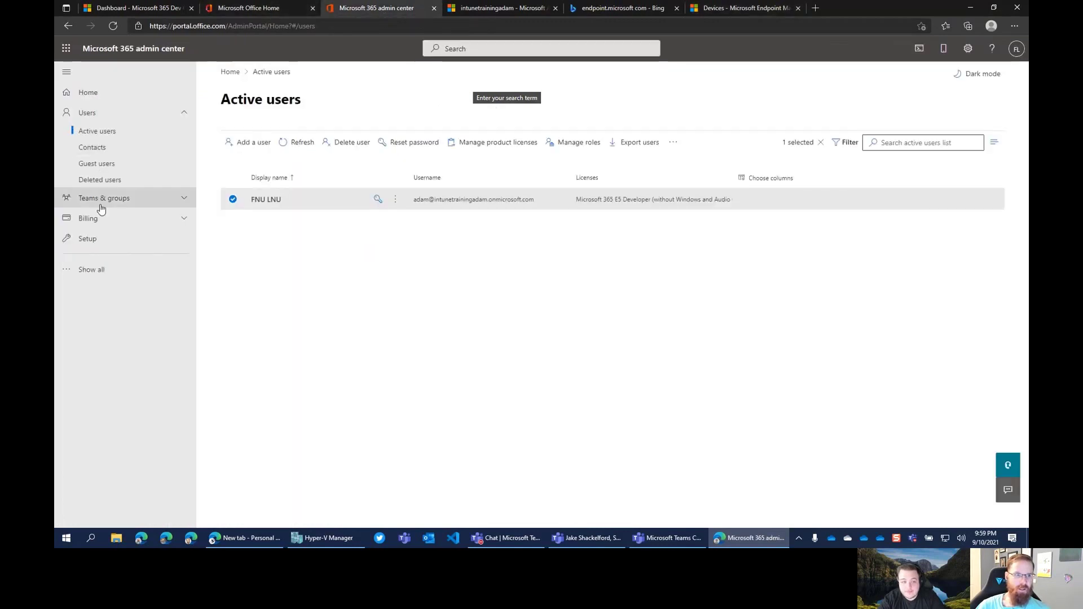
Open Billing > Licenses and view the Microsoft 365 E5 Developer subscription's license details
left_click(144, 218)
left_click(111, 269)
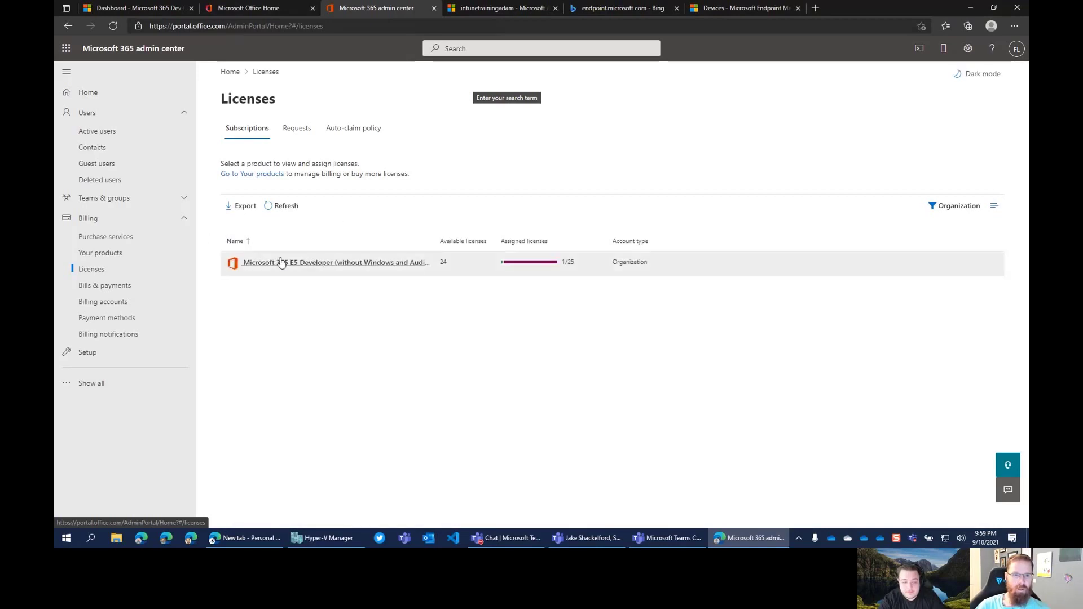
left_click(392, 265)
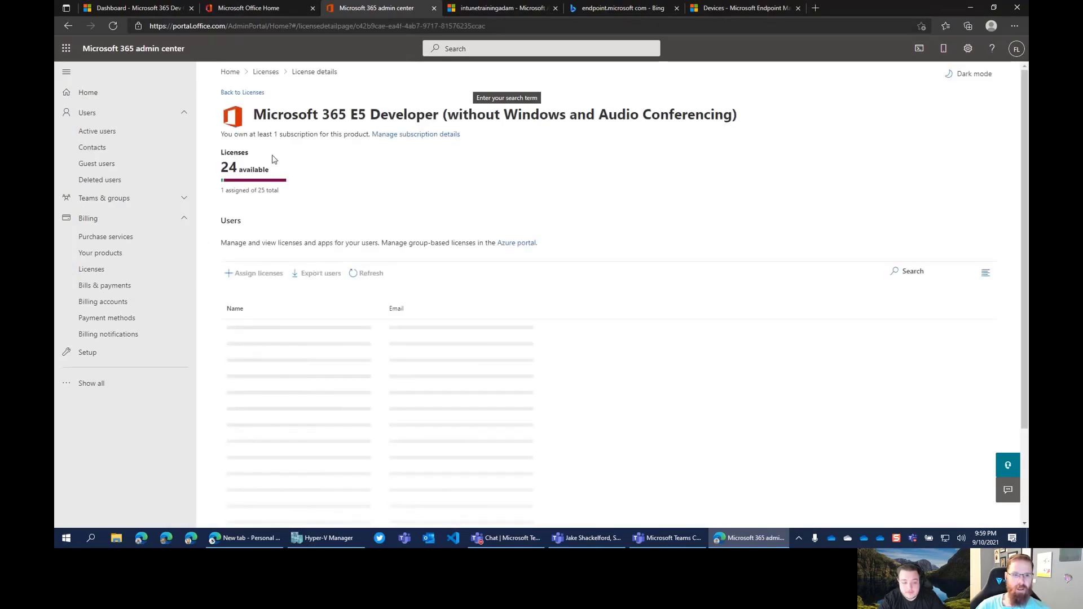
left_click_drag(248, 116, 434, 118)
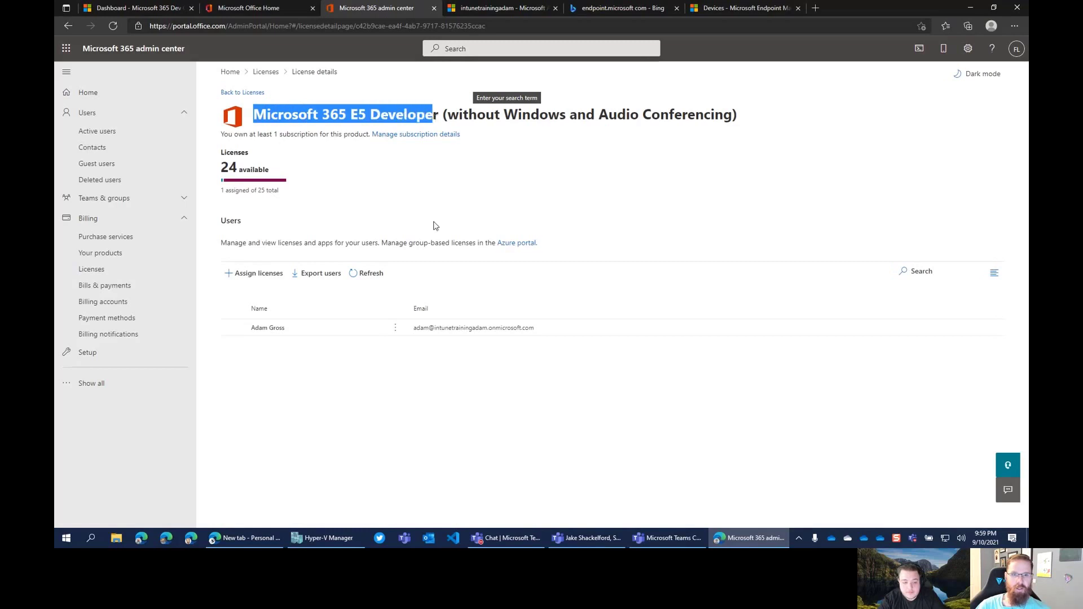
left_click(434, 188)
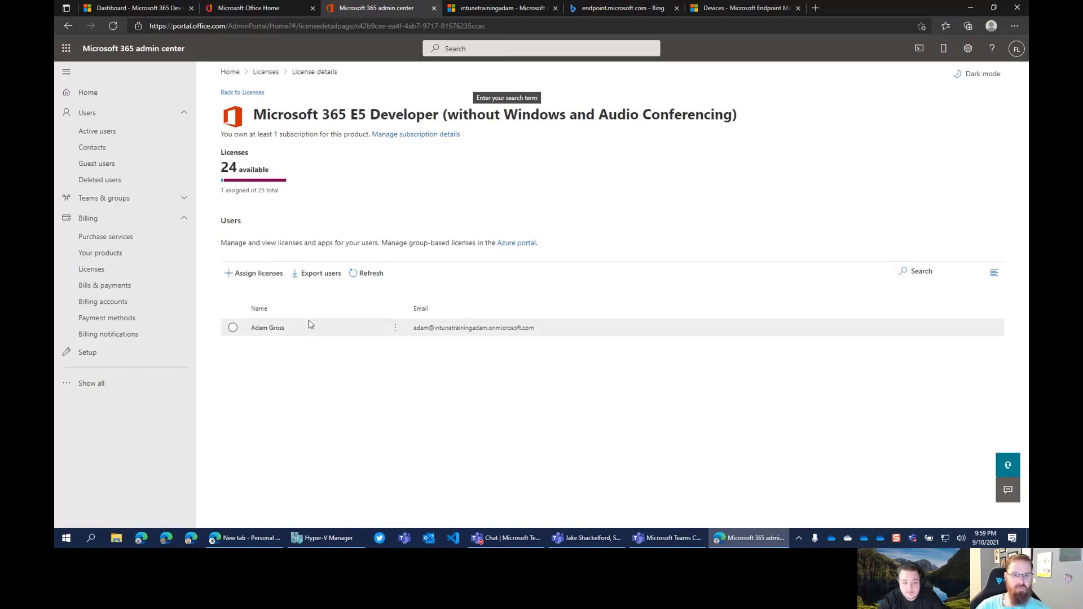